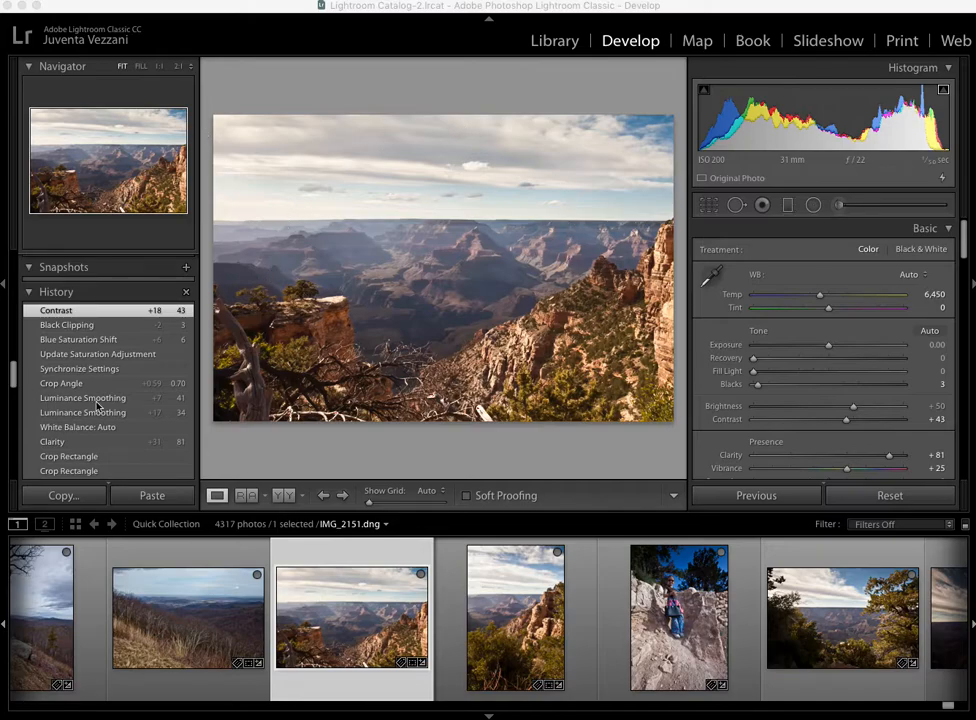
Restore the canyon photo to its Import history state and toggle the highlight clipping overlay off and on.
scroll(90, 395, "down", 5)
scroll(98, 400, "down", 2)
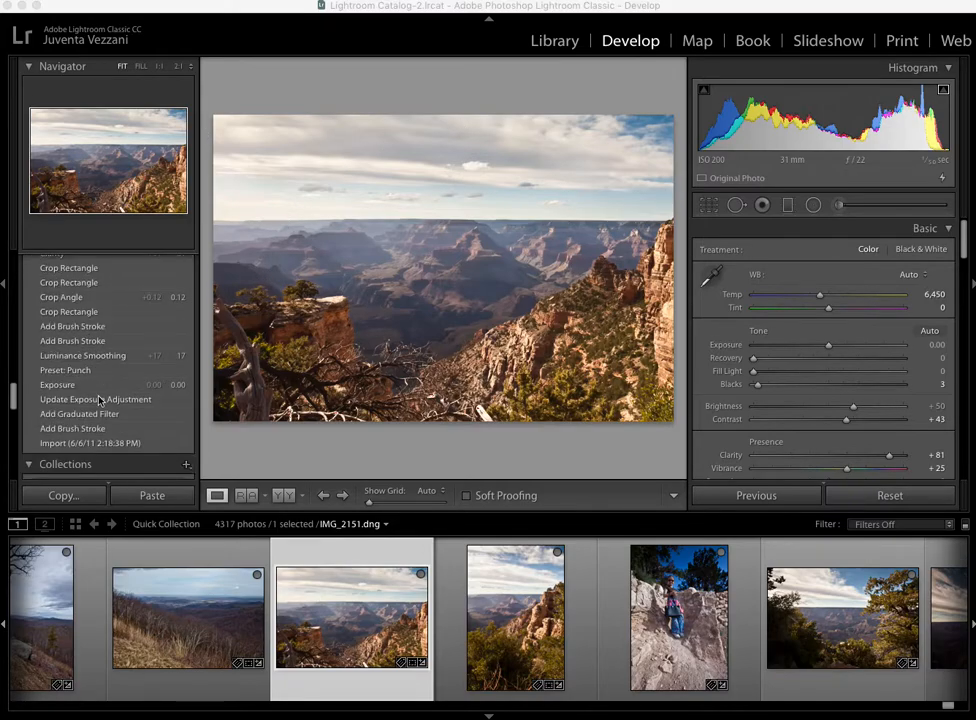
left_click(73, 443)
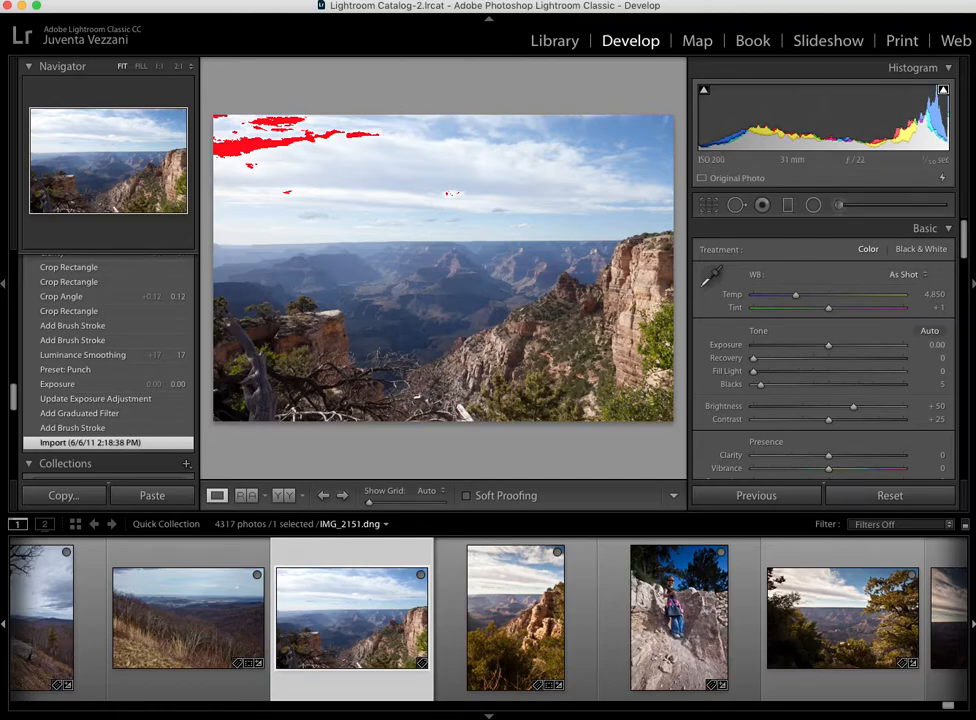
left_click(942, 92)
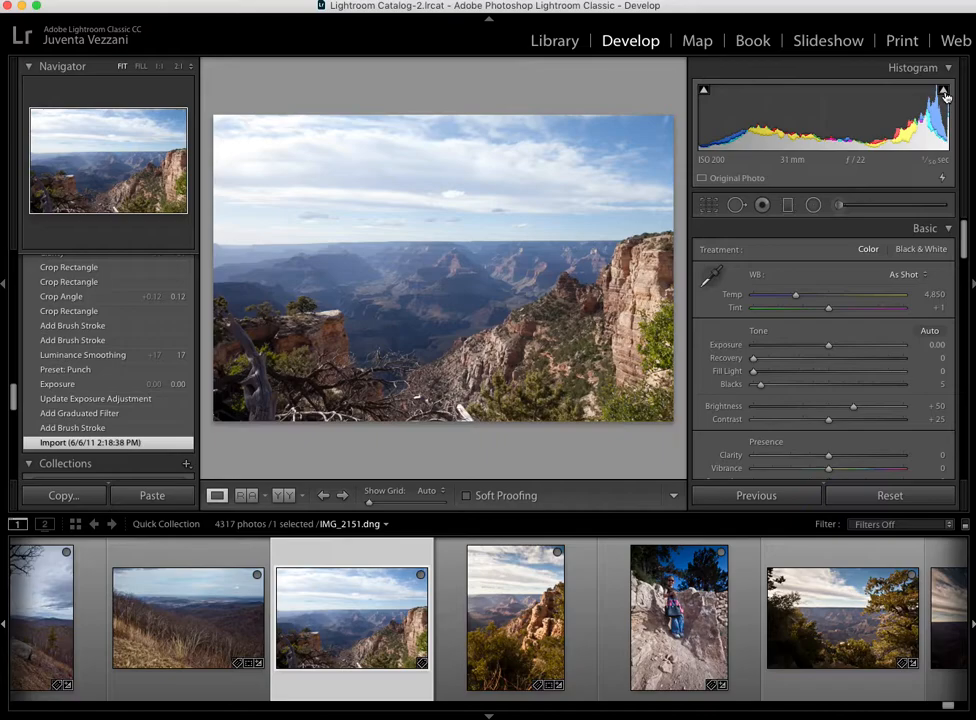
left_click(943, 92)
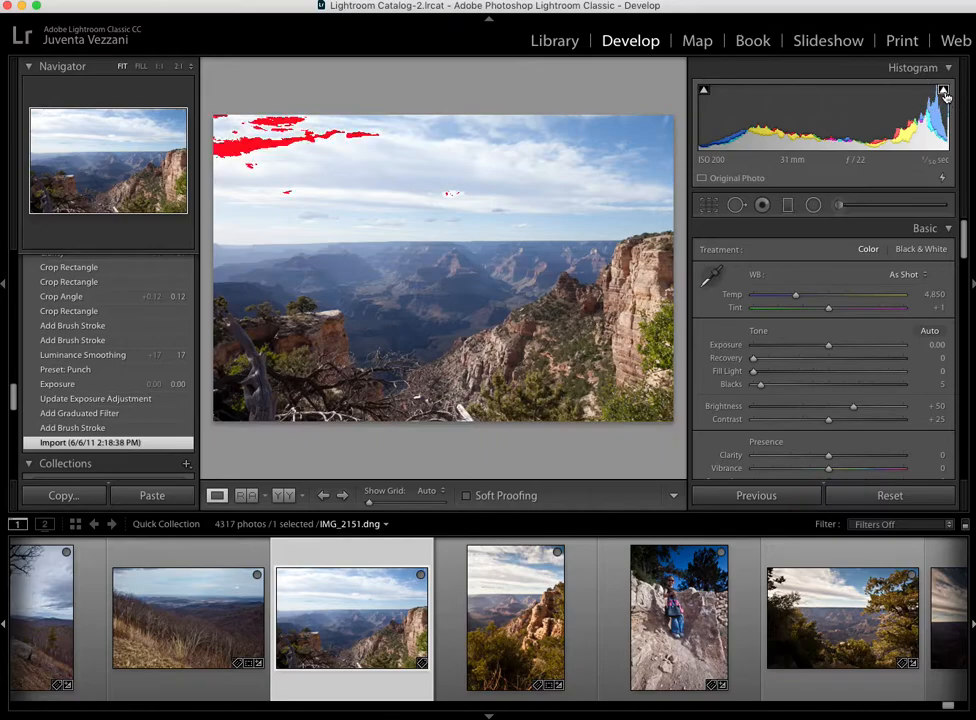
Restore the first Add Brush Stroke state after import and select the sky's adjustment brush pin to inspect its settings.
left_click(121, 428)
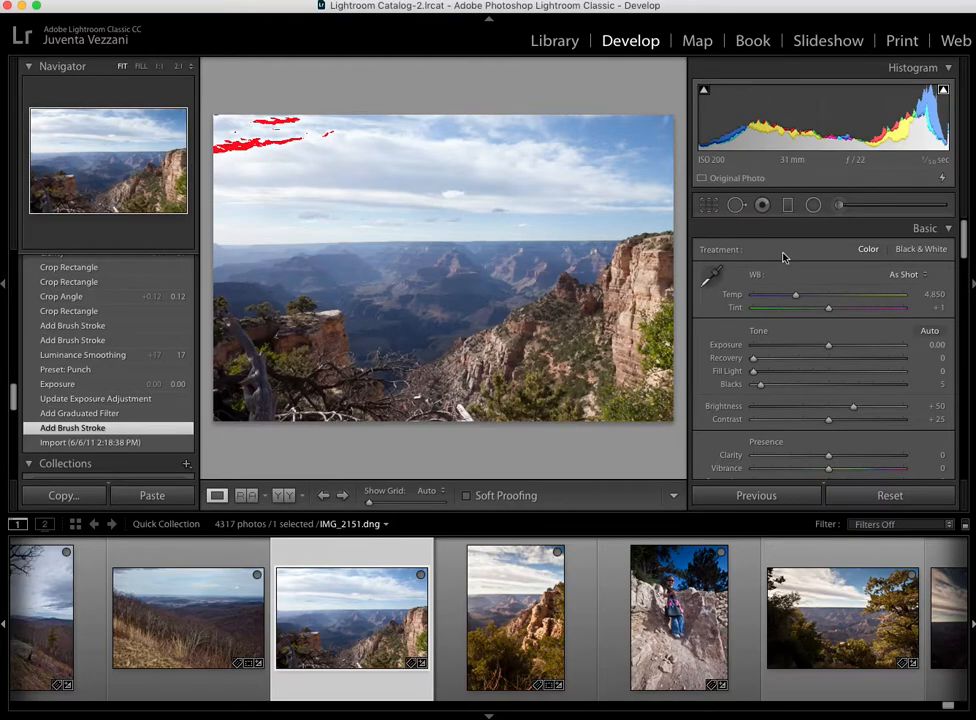
left_click(838, 207)
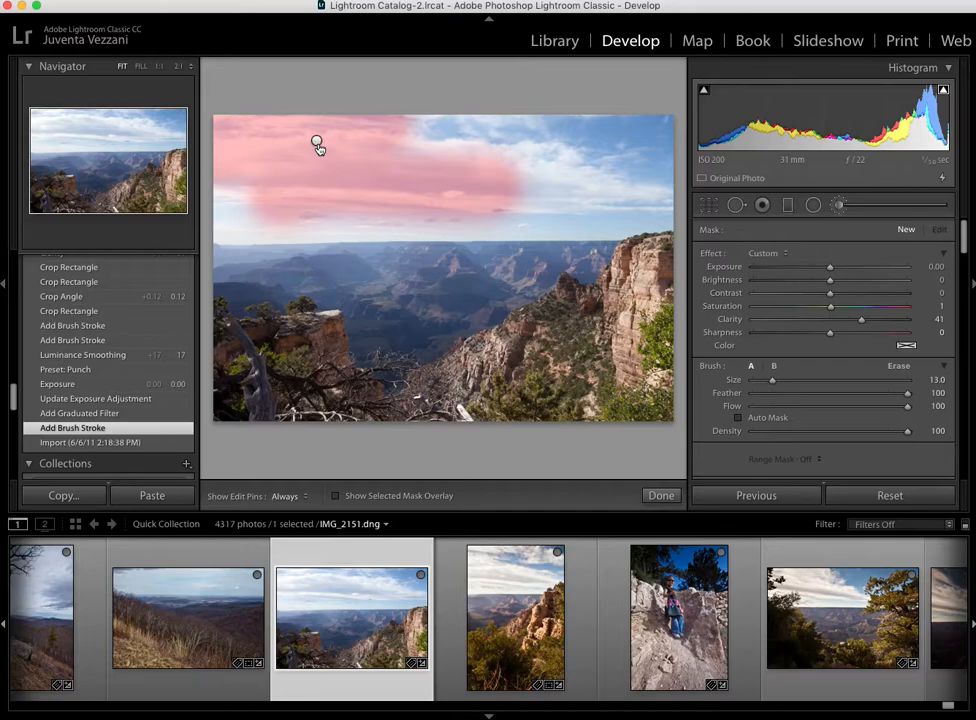
left_click(316, 143)
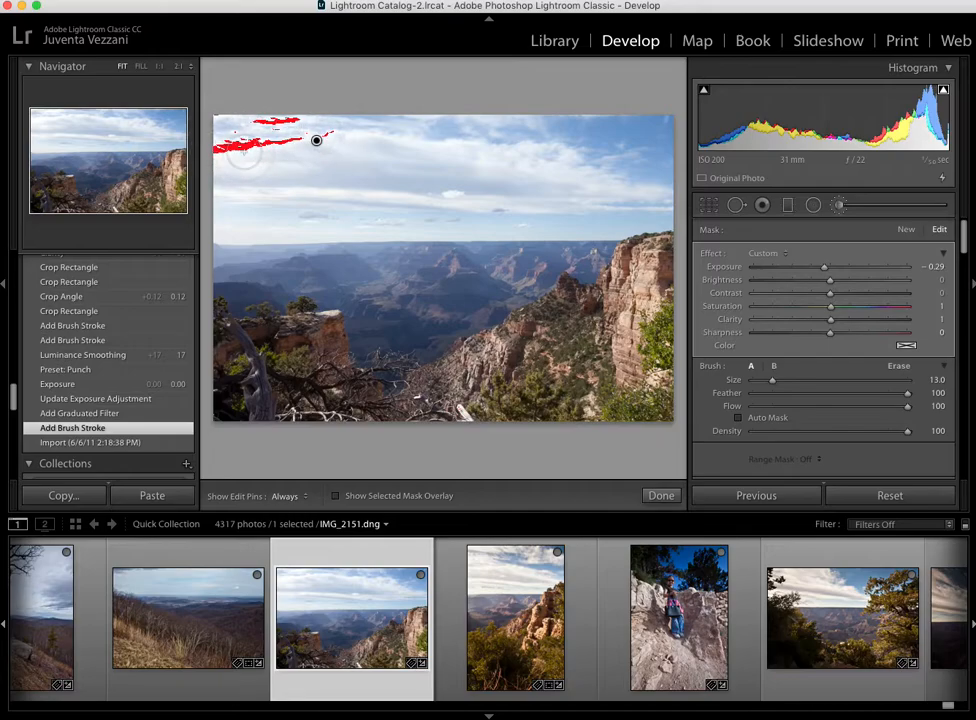
Restore the Add Graduated Filter state, select the filter's pin over the sky, and advance to the Update Exposure Adjustment state.
left_click(86, 414)
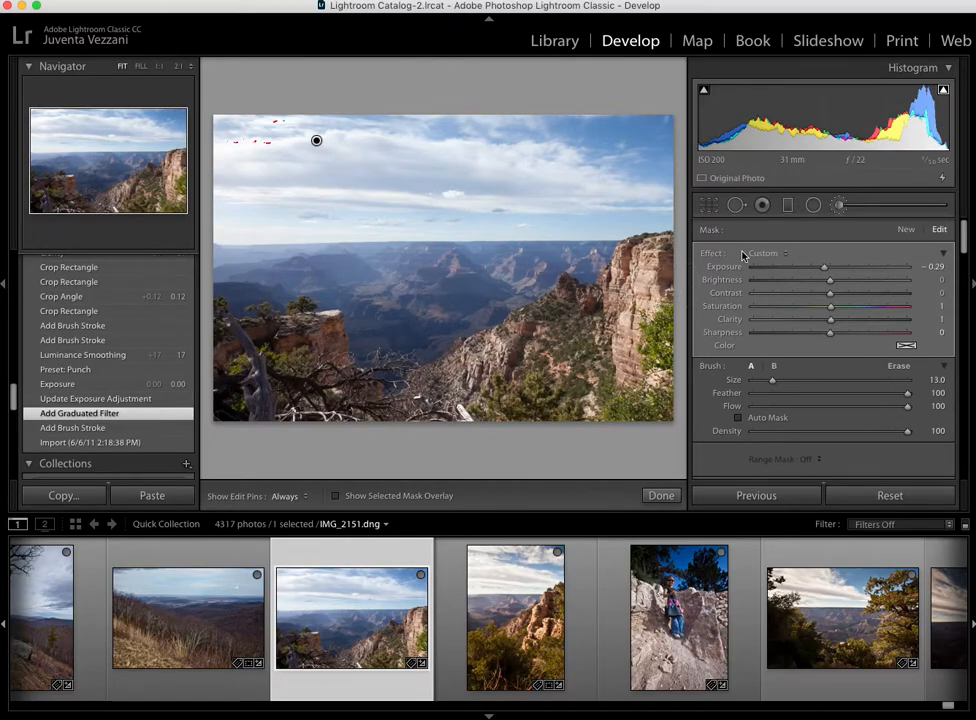
left_click(790, 205)
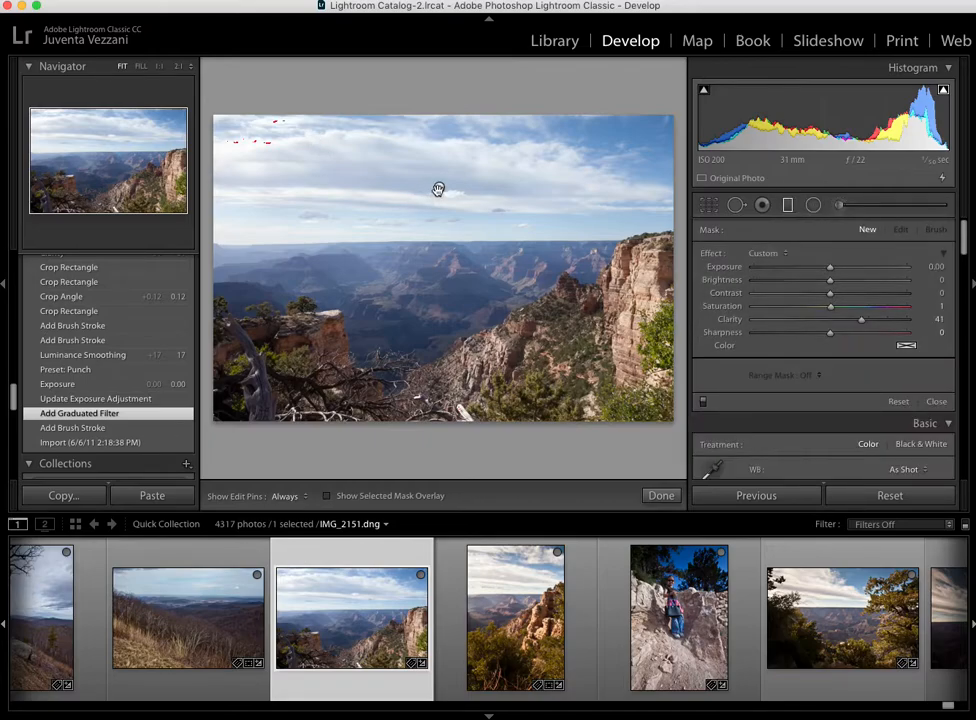
left_click(439, 189)
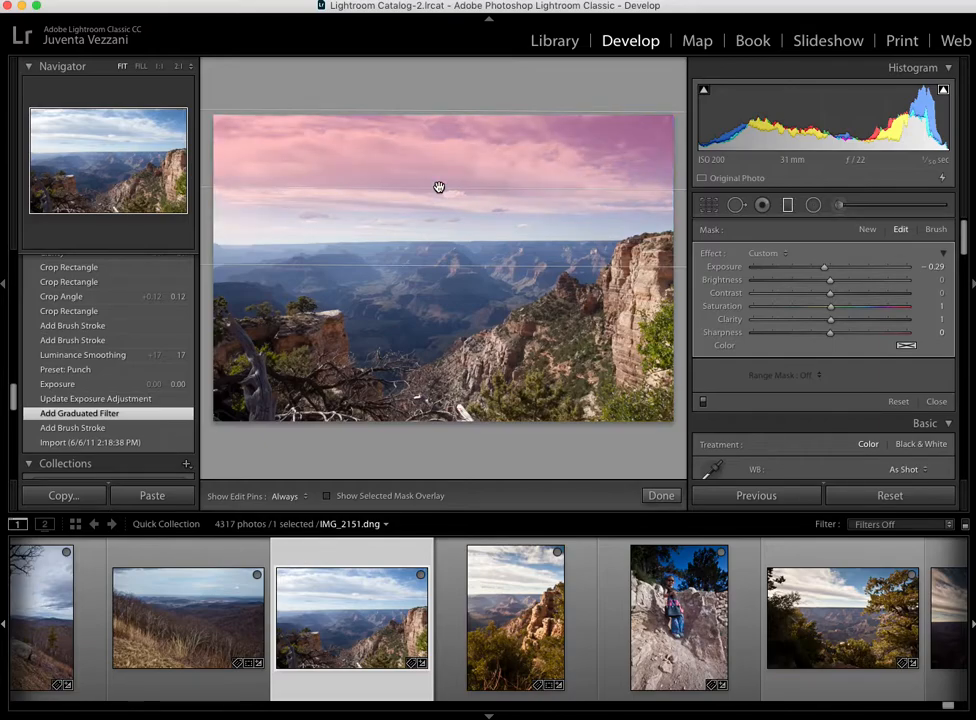
left_click(145, 398)
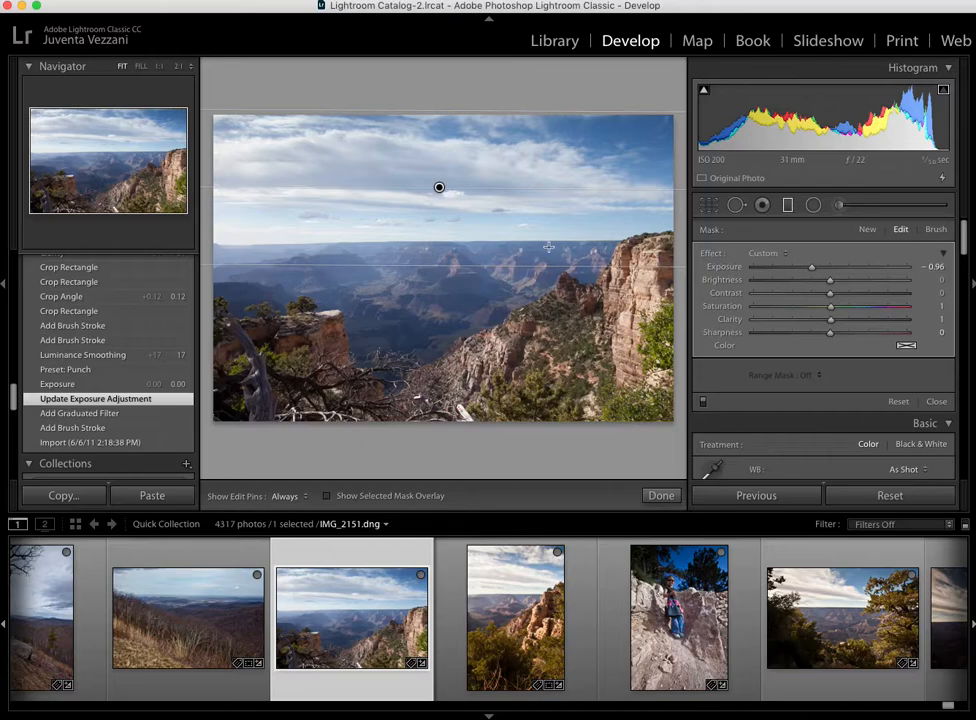
Restore the Preset: Punch history state, close the Graduated Filter, and find the Punch preset among the Lightroom General Presets.
left_click(63, 369)
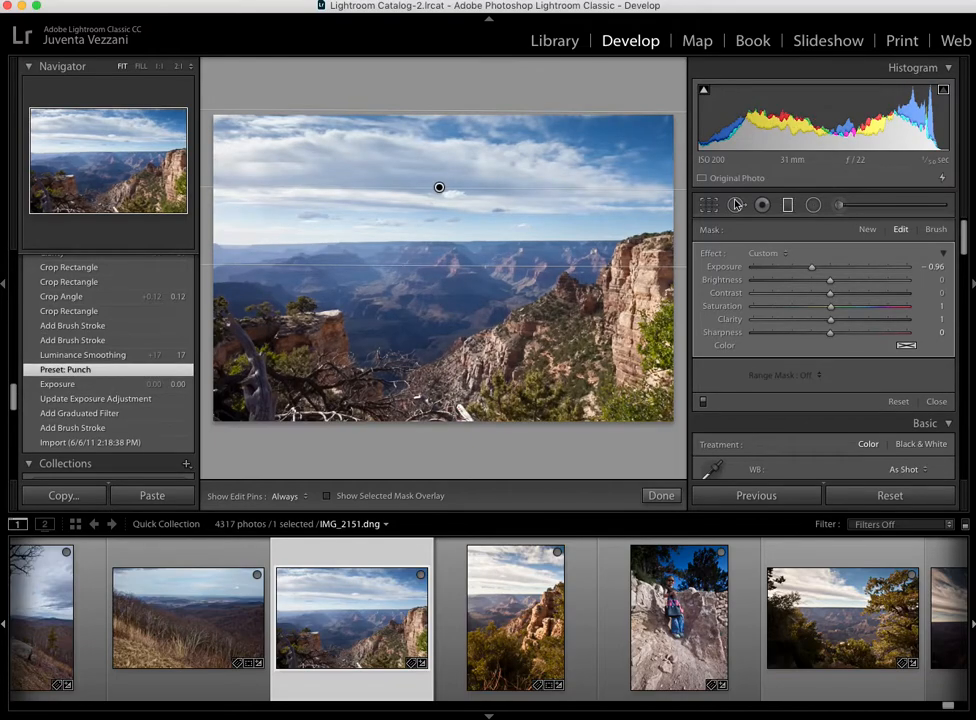
left_click(788, 207)
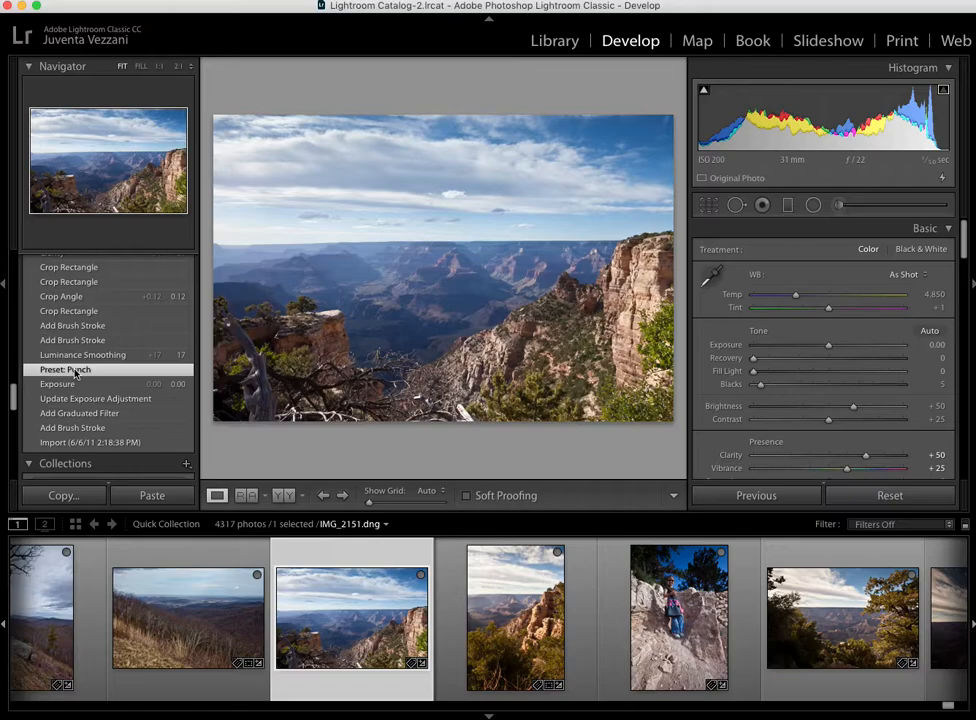
scroll(75, 373, "up", 10)
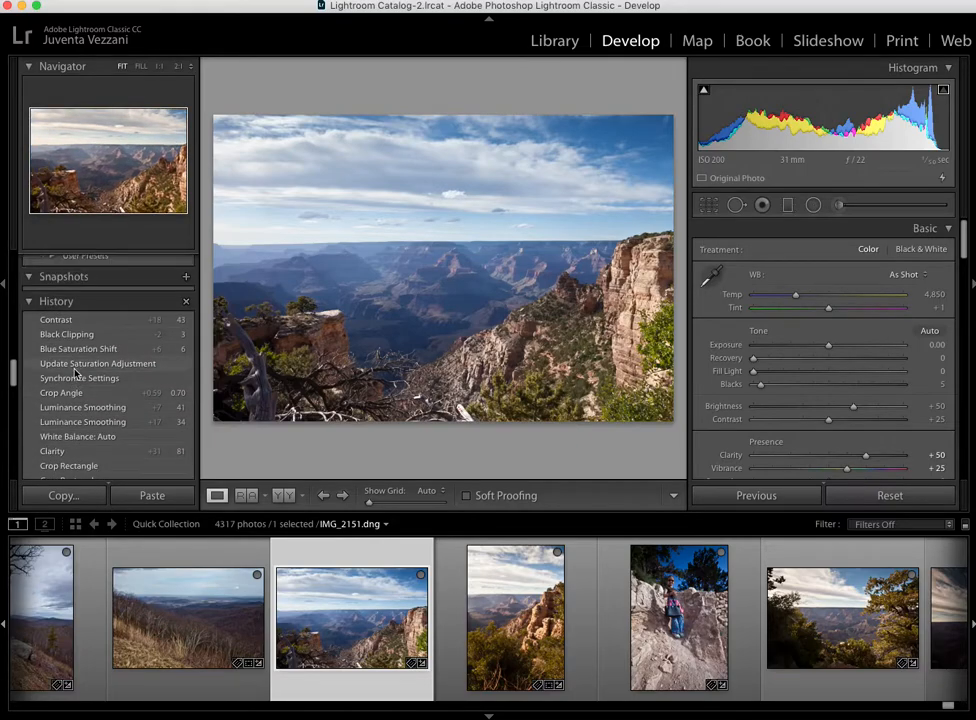
scroll(75, 373, "up", 10)
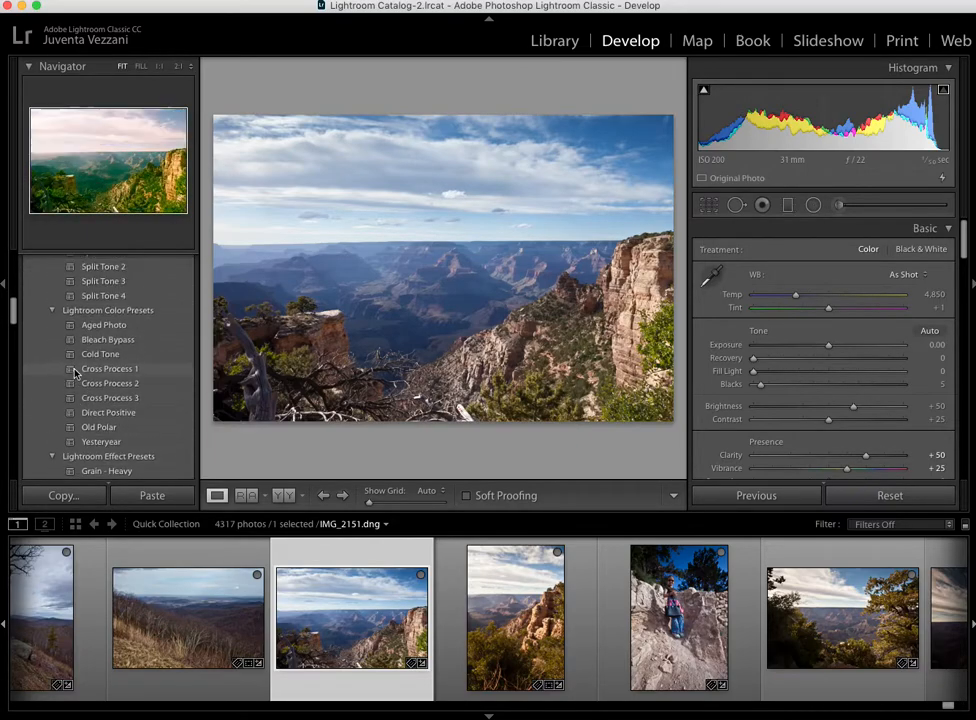
scroll(75, 373, "down", 8)
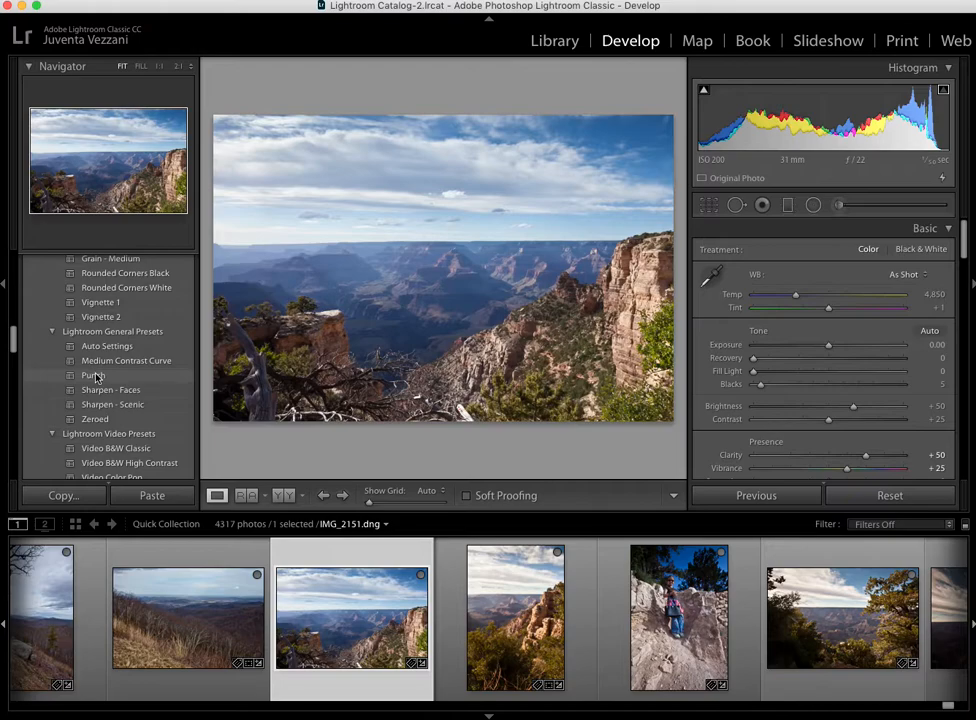
scroll(95, 375, "down", 10)
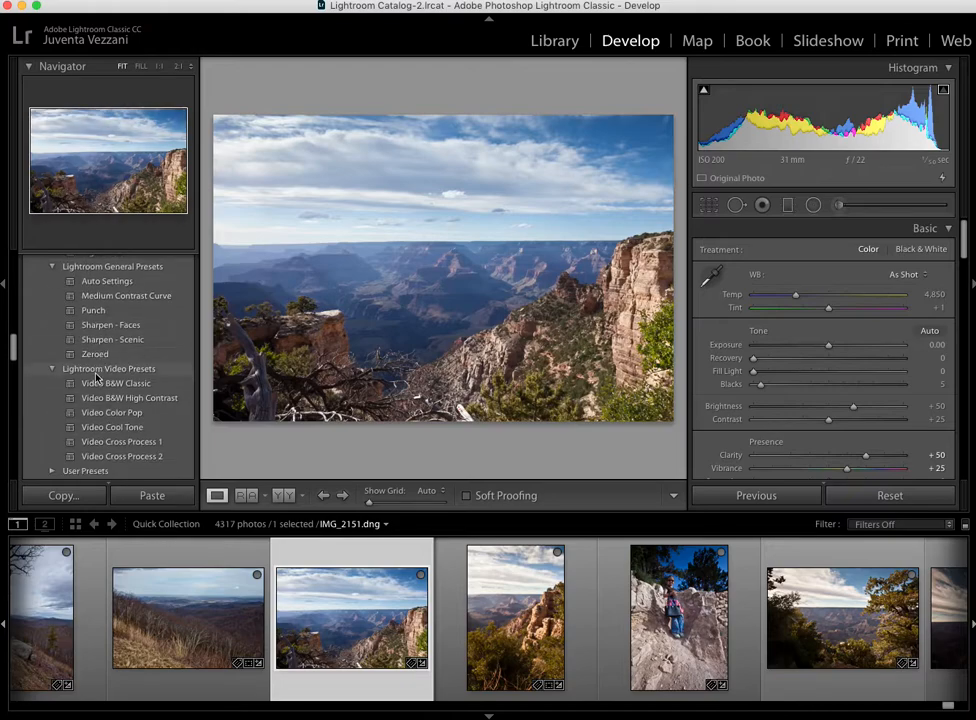
scroll(97, 377, "down", 5)
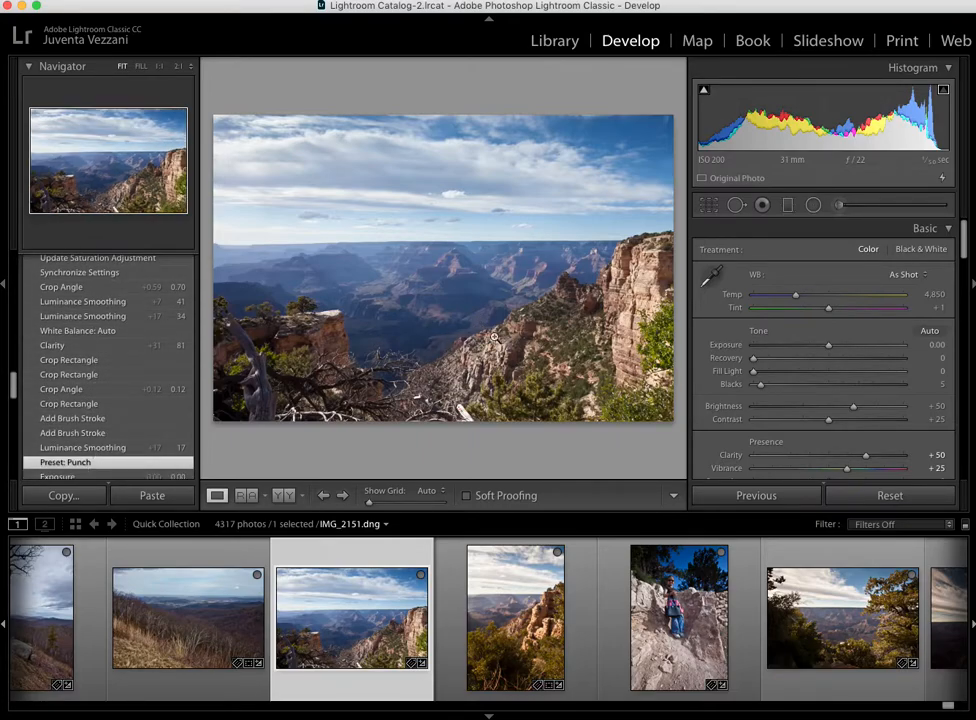
Restore the Luminance Smoothing +17 state and examine the rocky ridge at 1:1 along with the Noise Reduction settings.
left_click(486, 329)
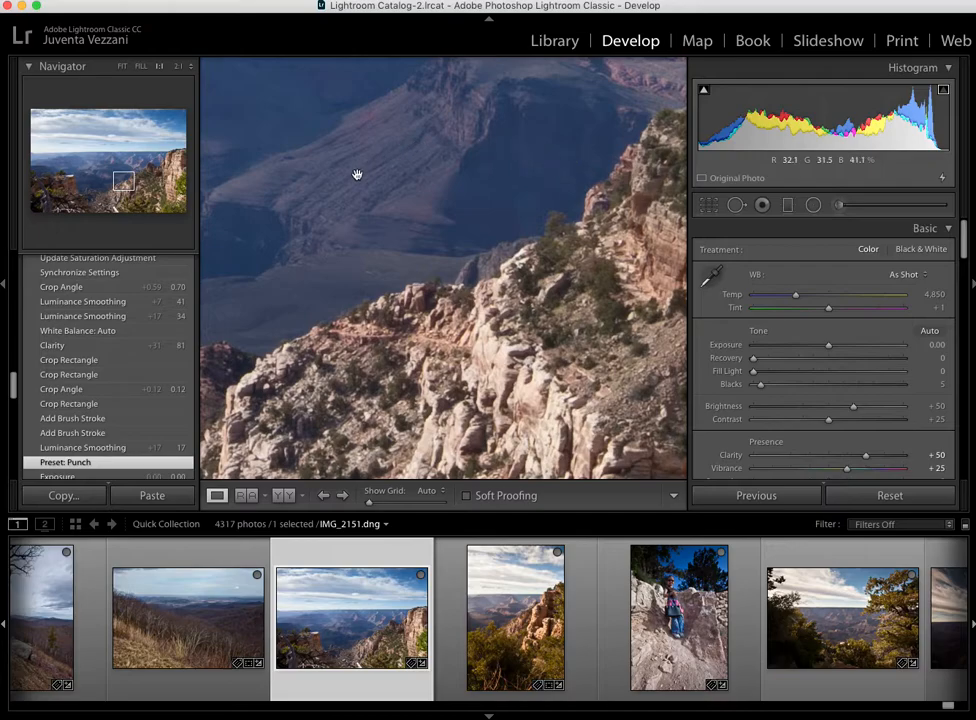
left_click(90, 448)
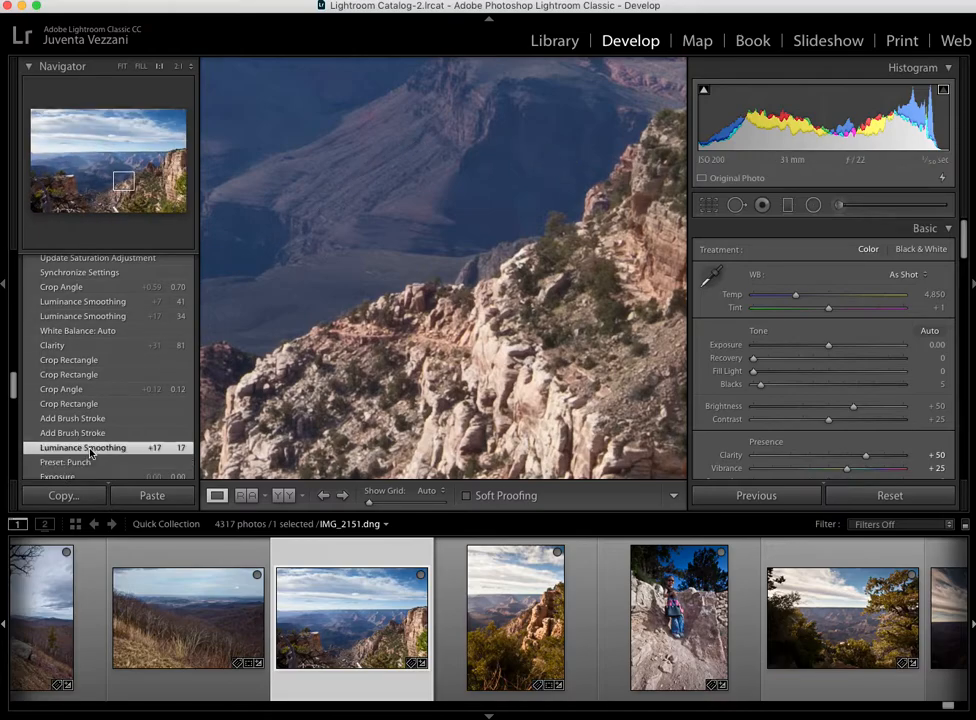
scroll(800, 355, "down", 10)
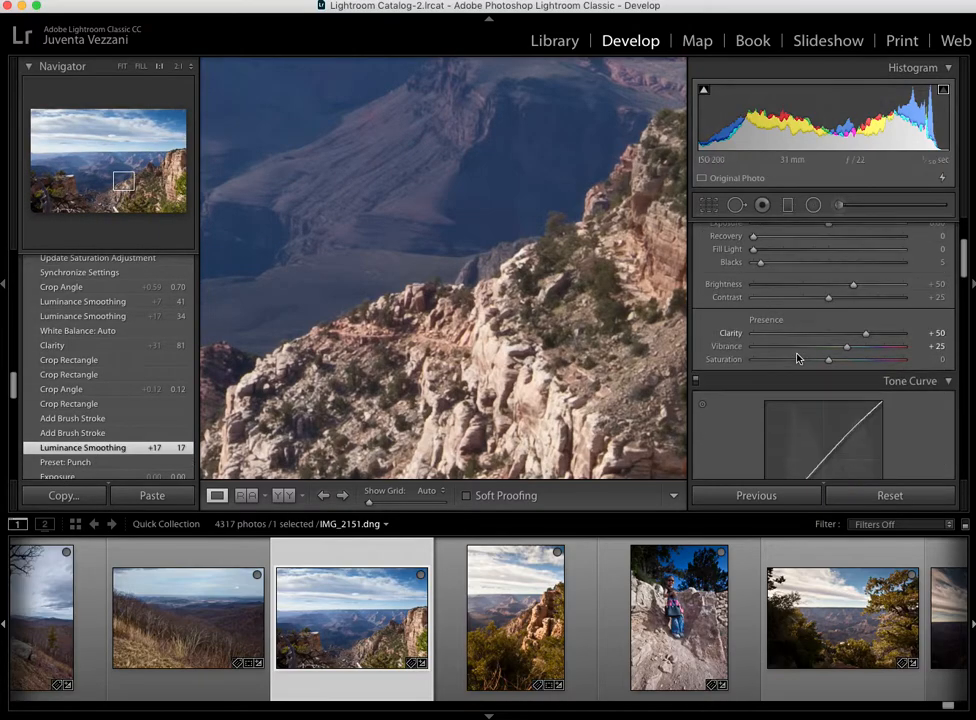
scroll(797, 358, "down", 8)
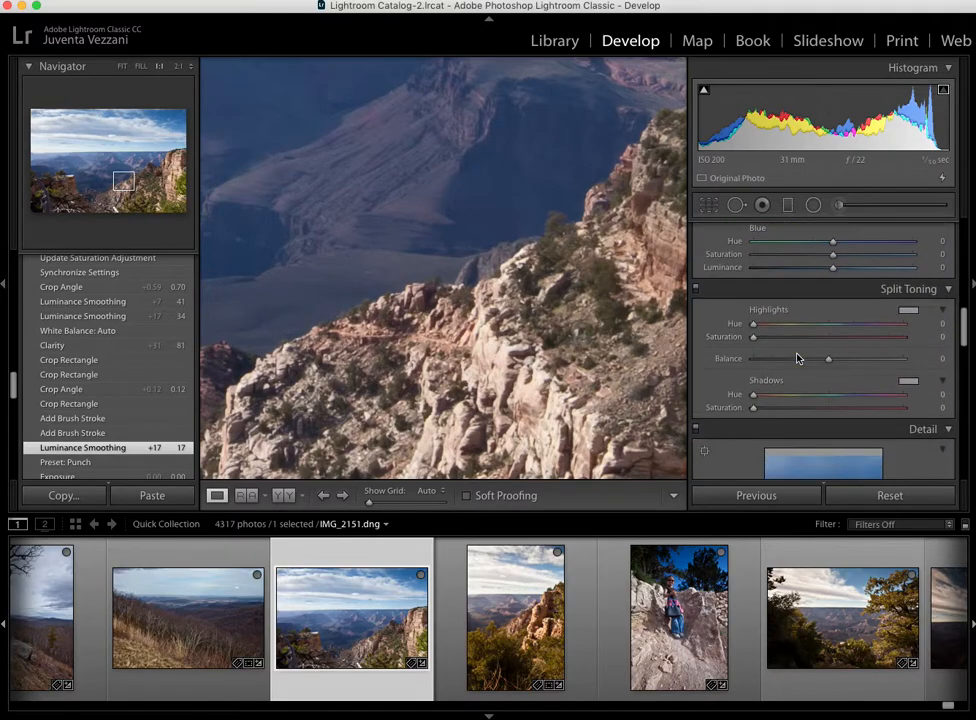
scroll(797, 358, "down", 2)
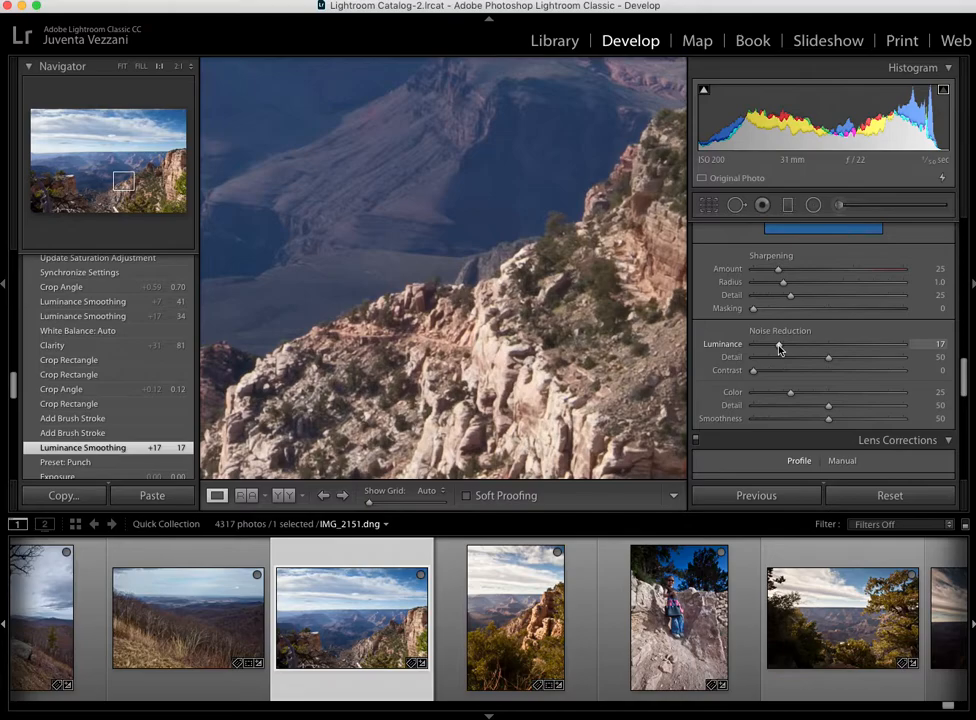
left_click(480, 345)
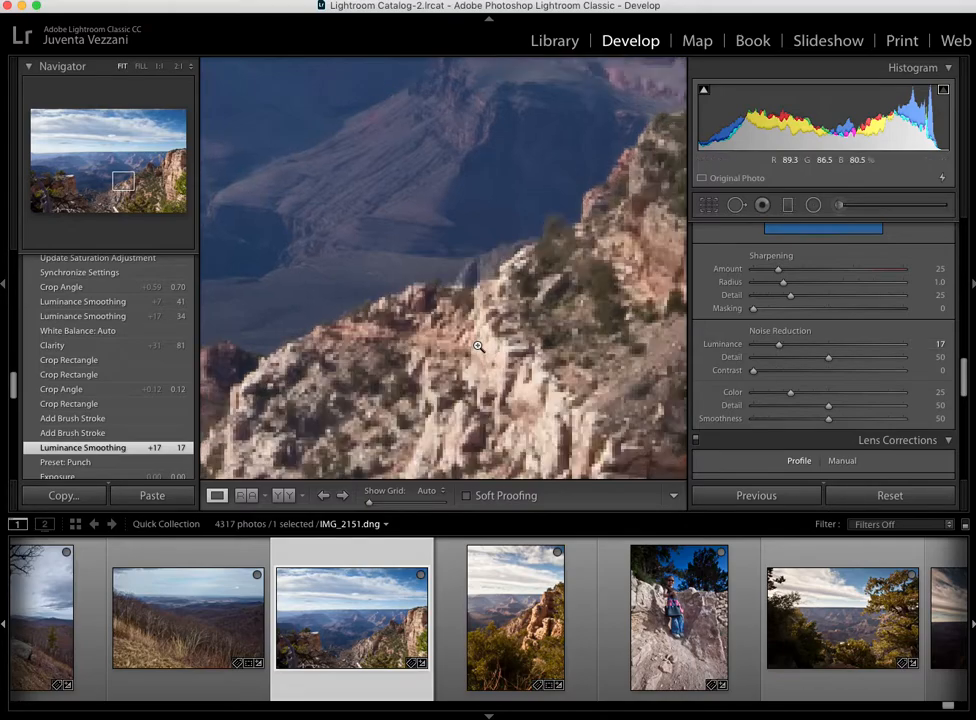
Restore the Add Brush Stroke state just before the first crop, and examine the bare branches at 1:1 and the foreground brush adjustment.
left_click(77, 420)
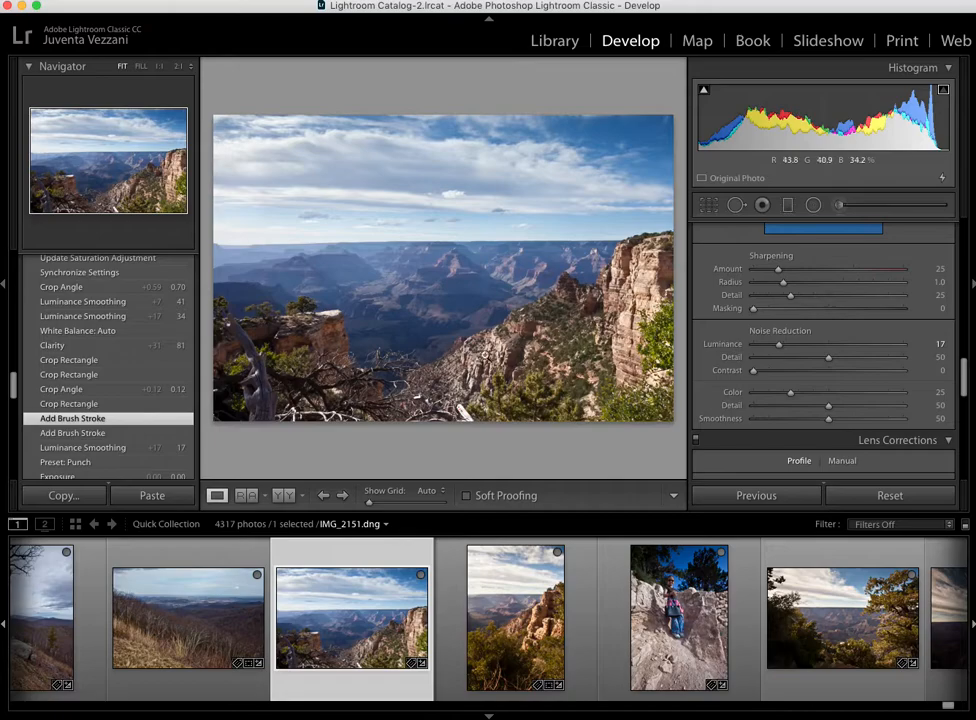
left_click(341, 381)
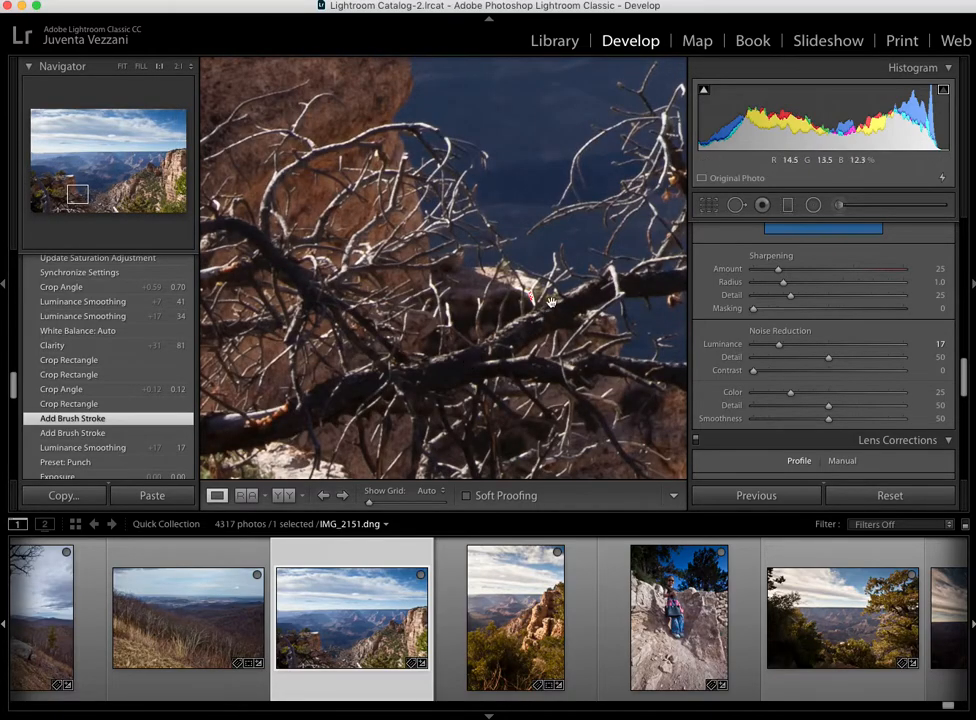
left_click(566, 320)
left_click(840, 205)
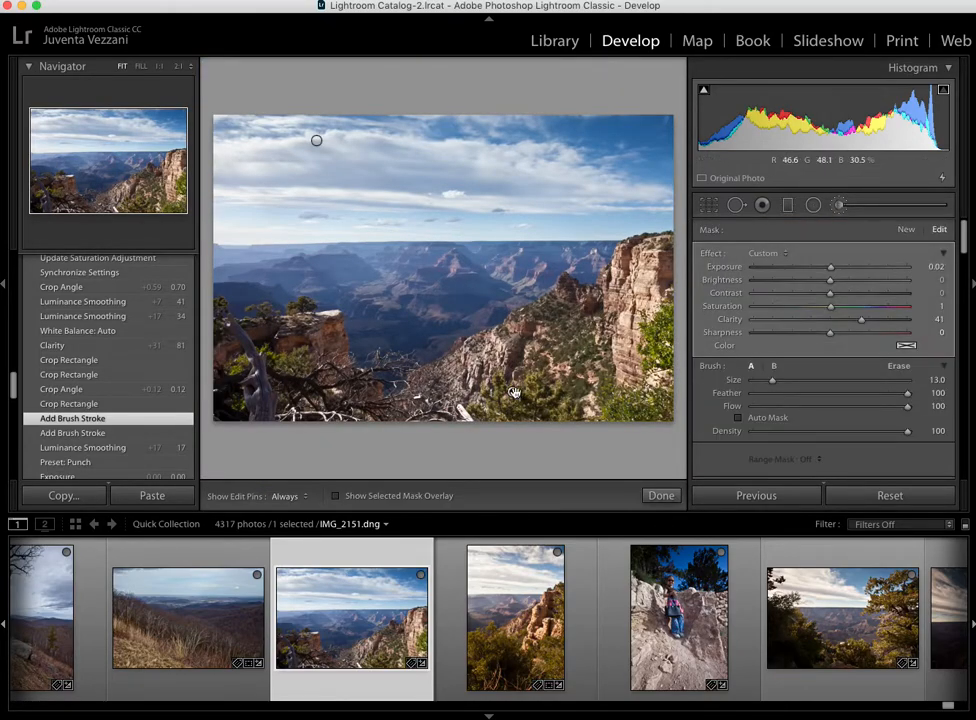
mouse_move(514, 392)
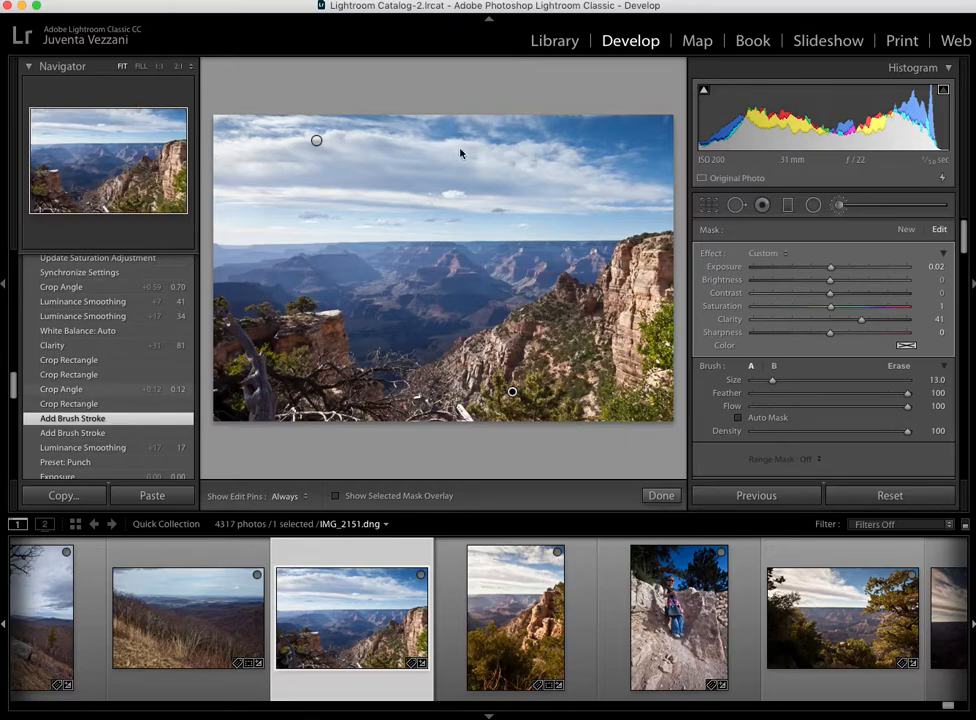
key("k")
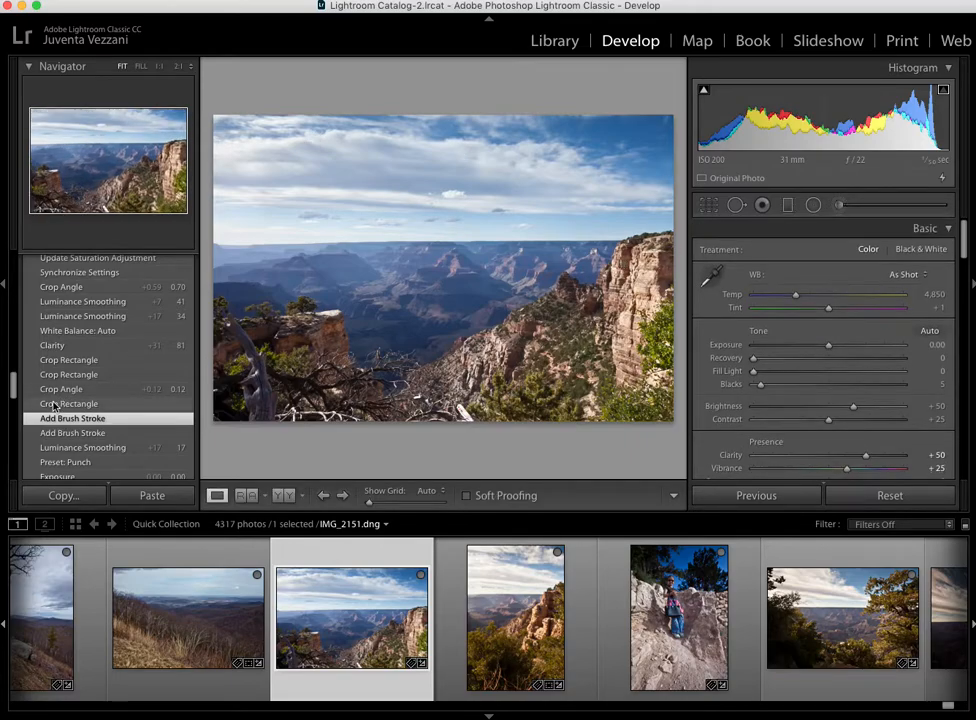
Restore the last Crop Rectangle state before the Clarity change and inspect the crop frame with the Crop & Straighten tool.
left_click(61, 362)
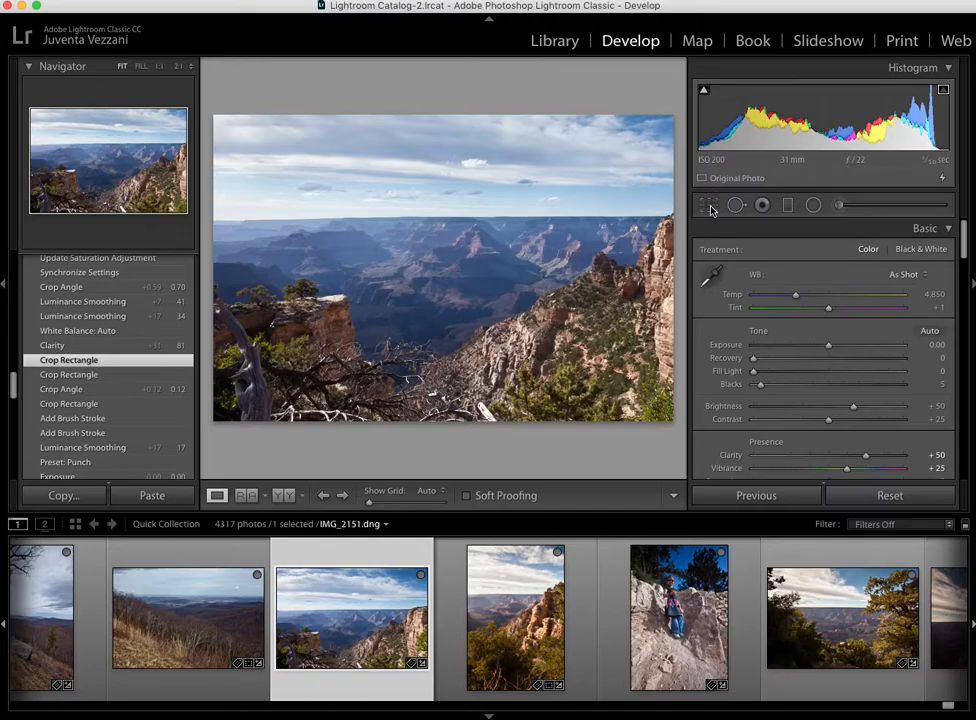
left_click(710, 207)
left_click(711, 205)
left_click(711, 204)
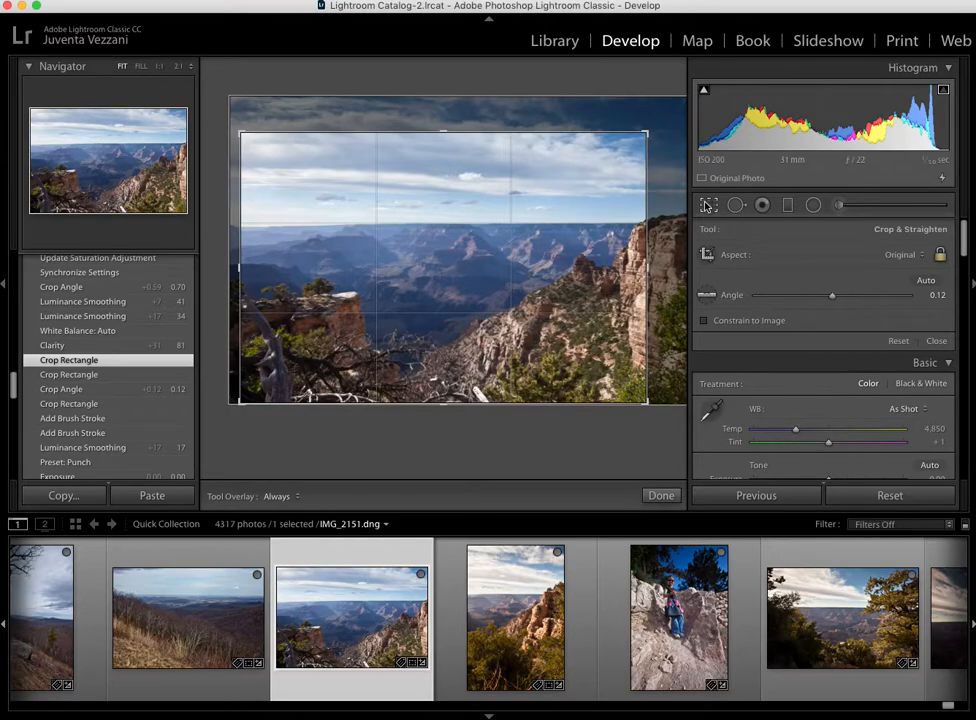
key("Return")
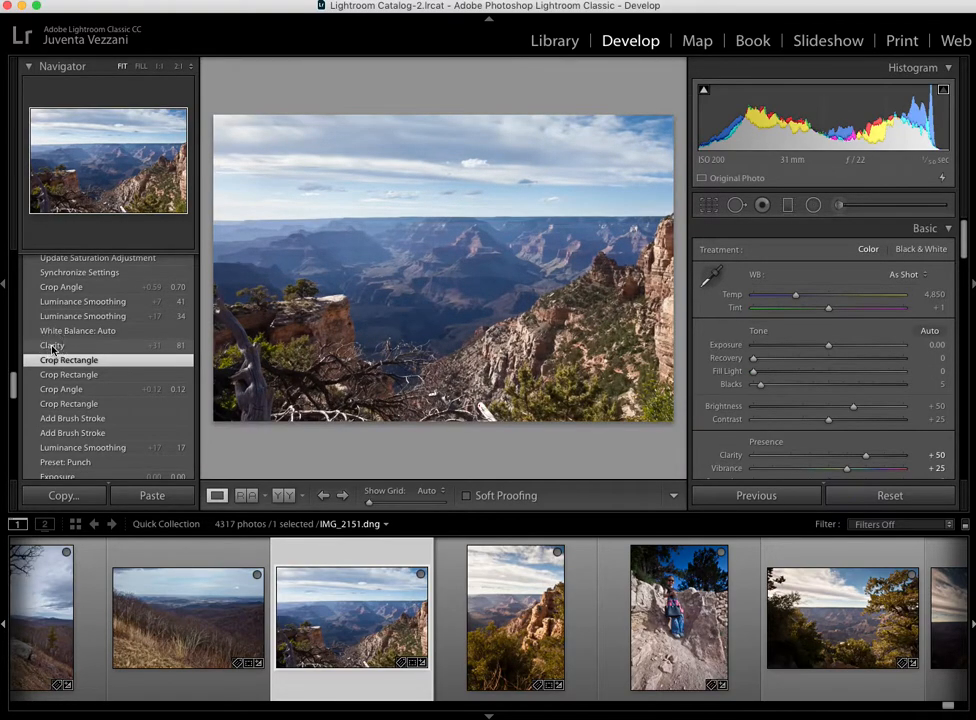
Advance through the Clarity +31 state to the White Balance: Auto history state and show the available white balance presets.
left_click(52, 346)
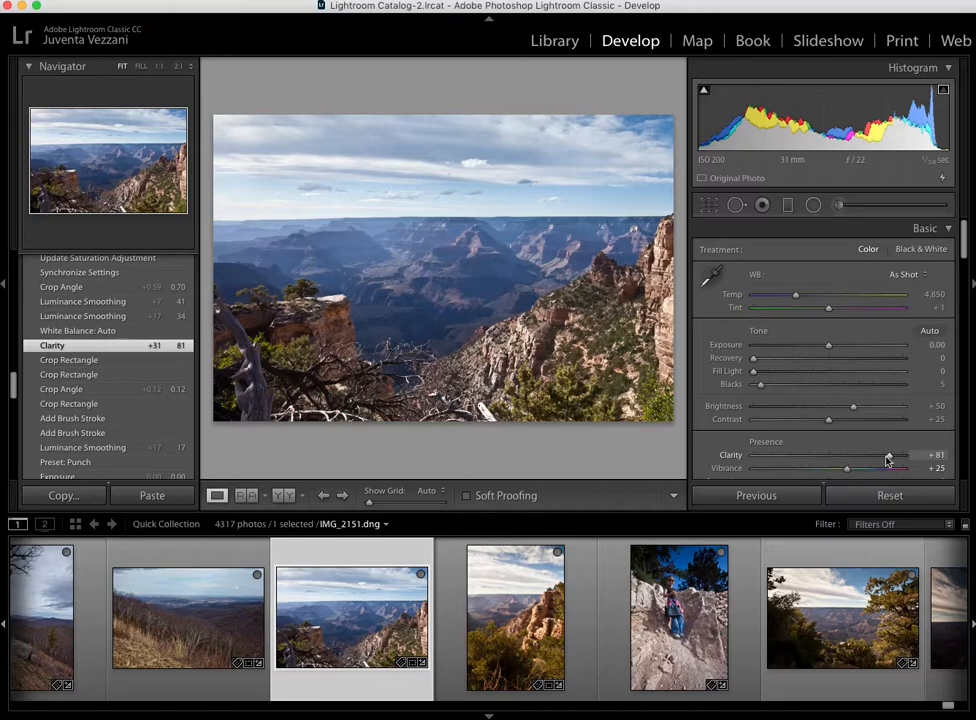
left_click(74, 334)
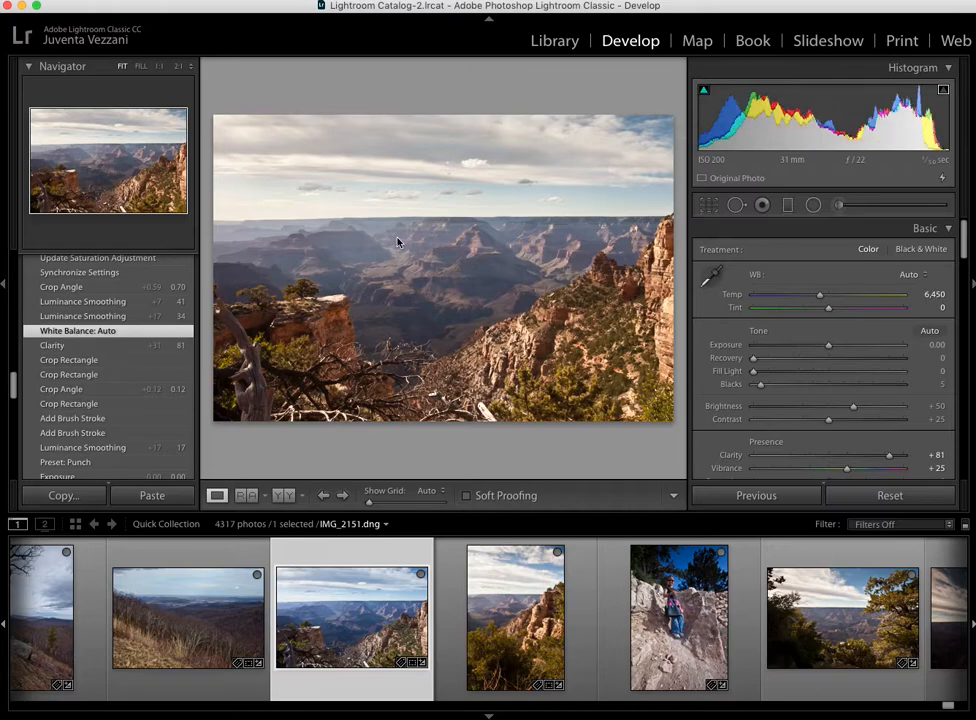
left_click(910, 275)
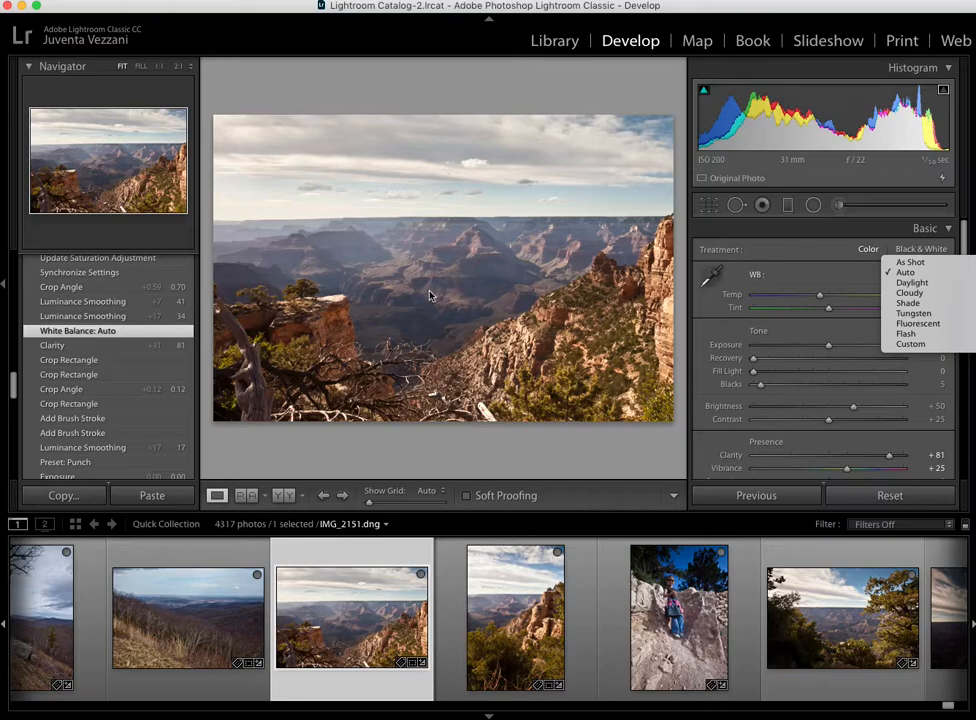
Restore the Luminance Smoothing +7 history state and examine the distant canyon buttes at 1:1 along with the Noise Reduction settings.
left_click(79, 305)
left_click(457, 272)
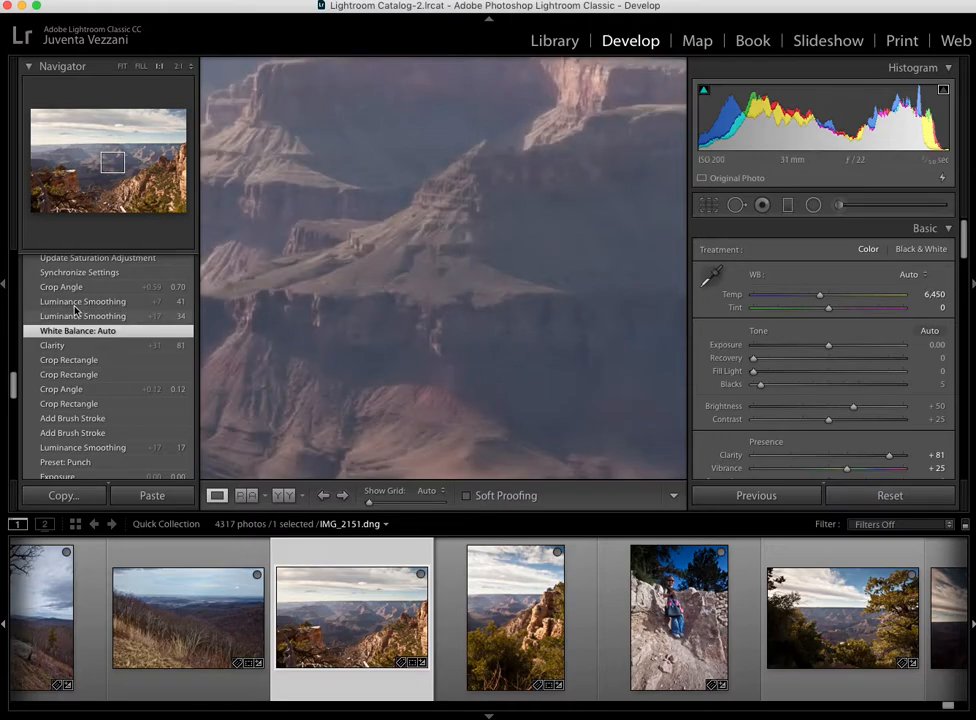
left_click(73, 302)
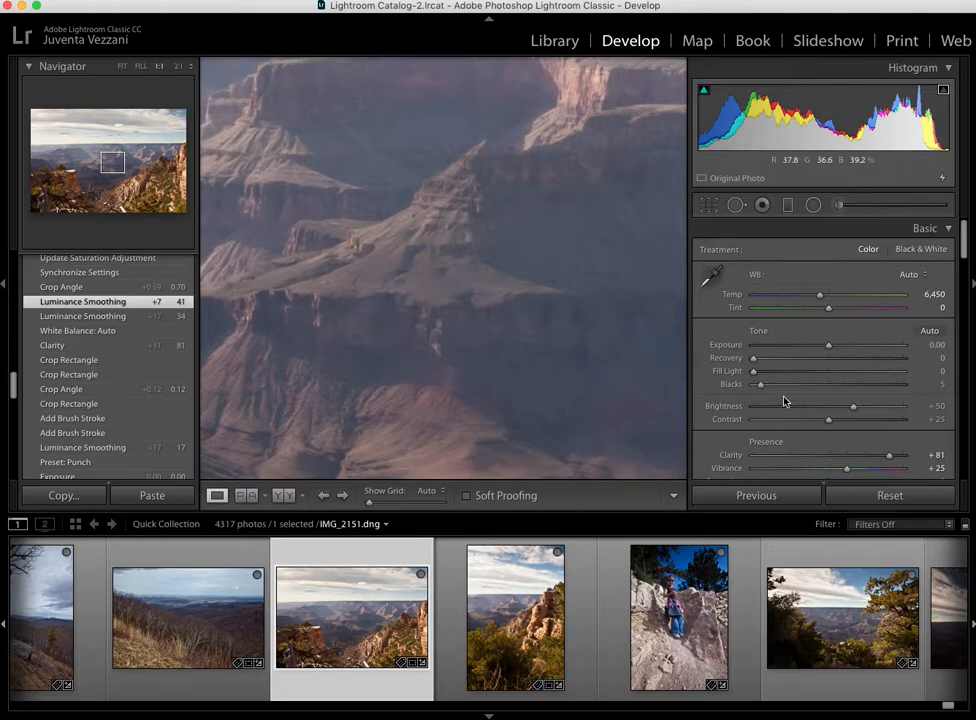
scroll(785, 400, "down", 2)
scroll(785, 400, "down", 5)
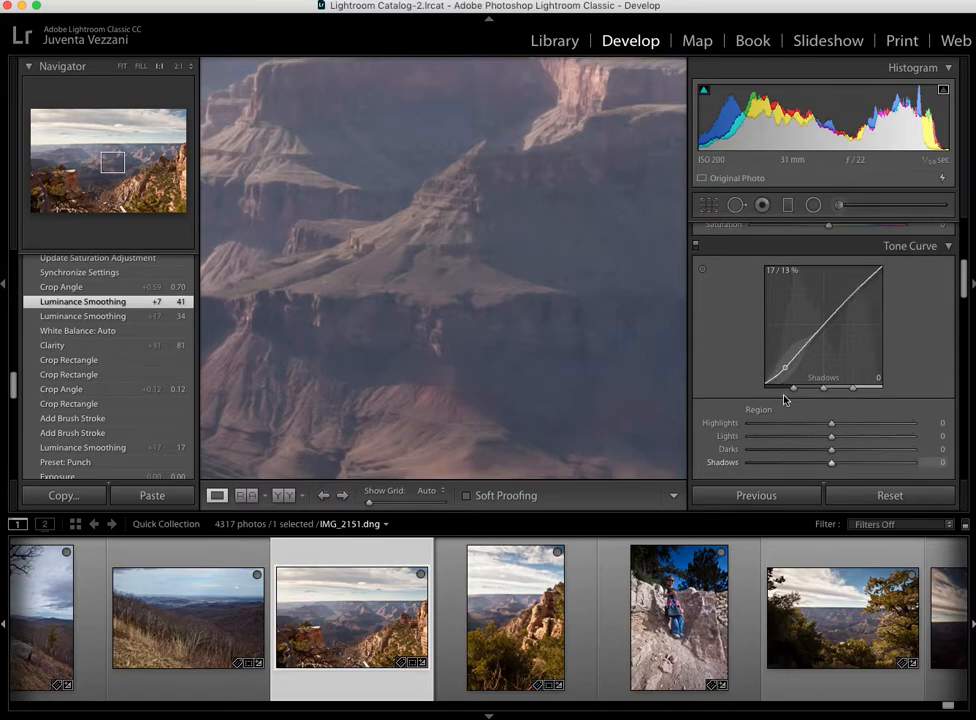
scroll(785, 400, "down", 10)
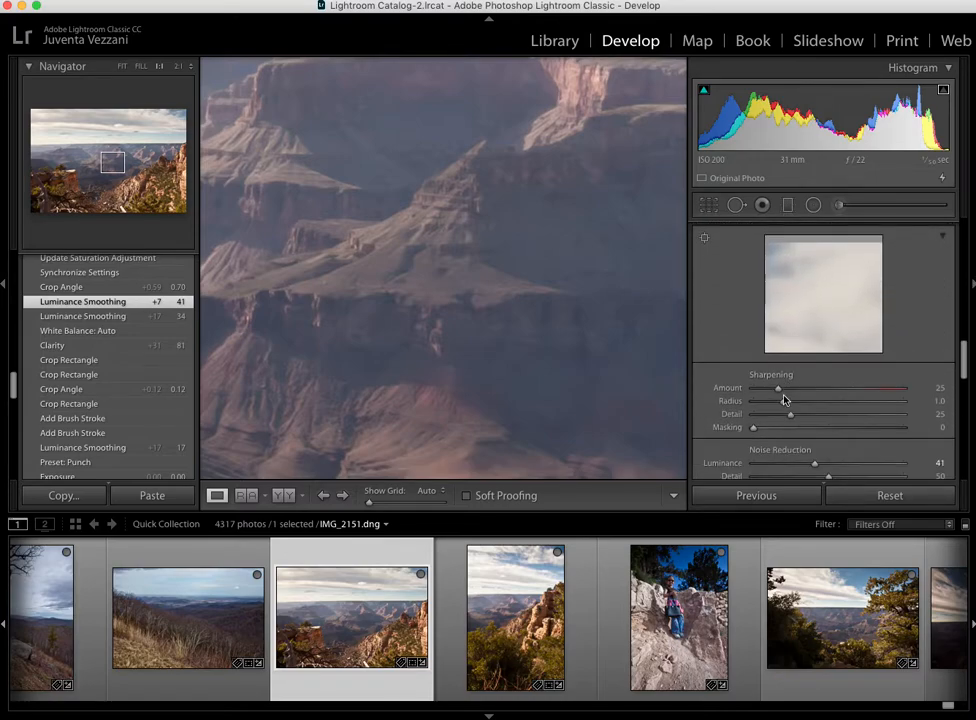
scroll(785, 399, "down", 3)
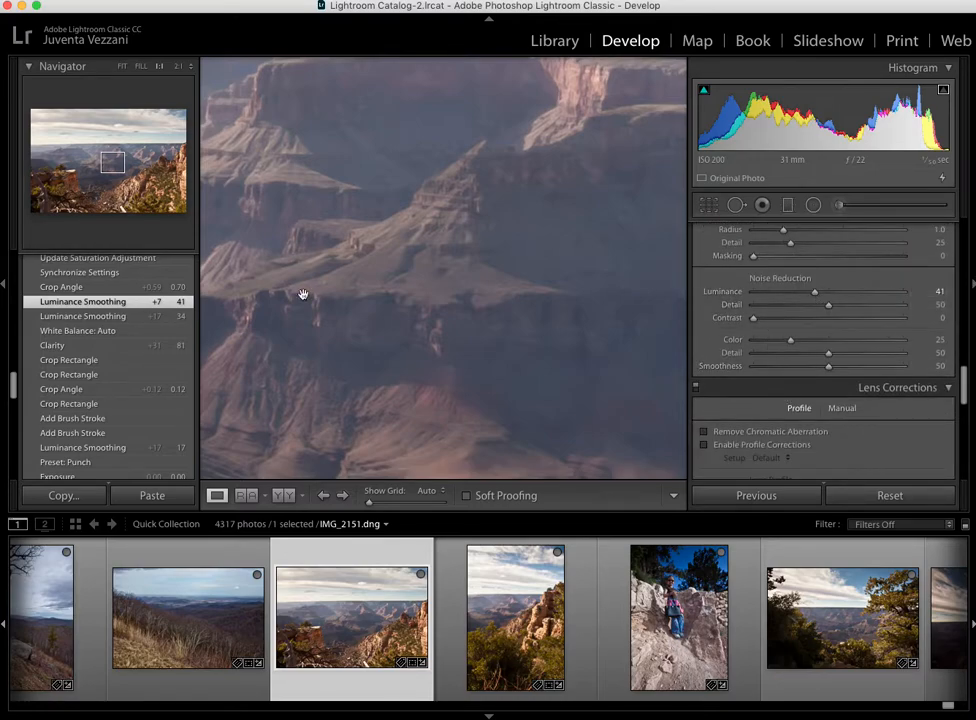
key("z")
Restore the Crop Angle +0.59 history state and inspect the rotated crop frame with the Crop & Straighten tool.
left_click(71, 288)
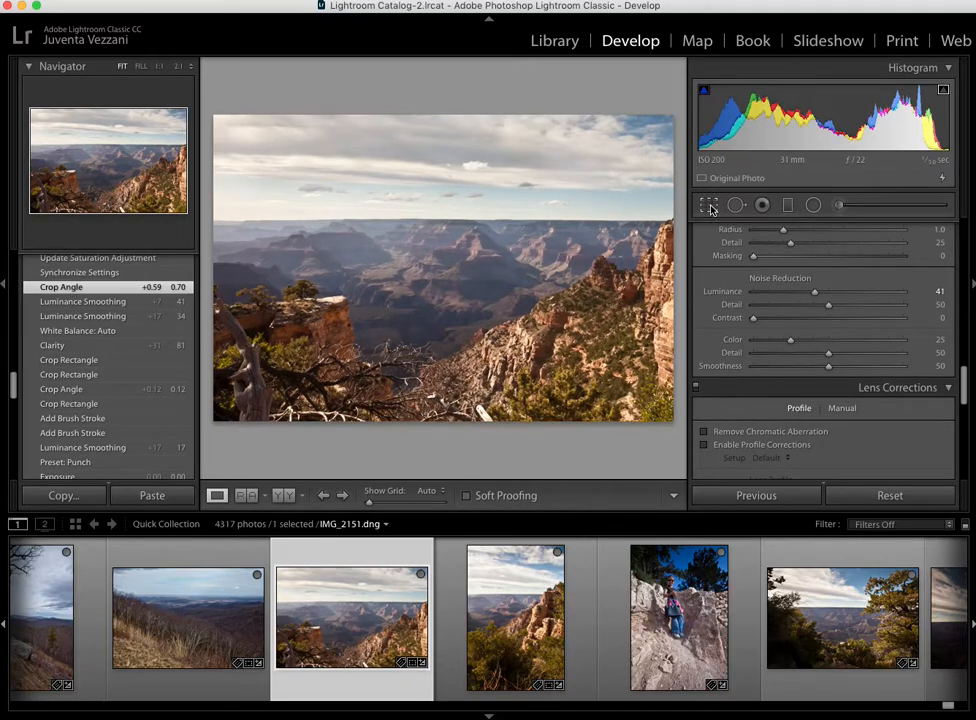
left_click(709, 207)
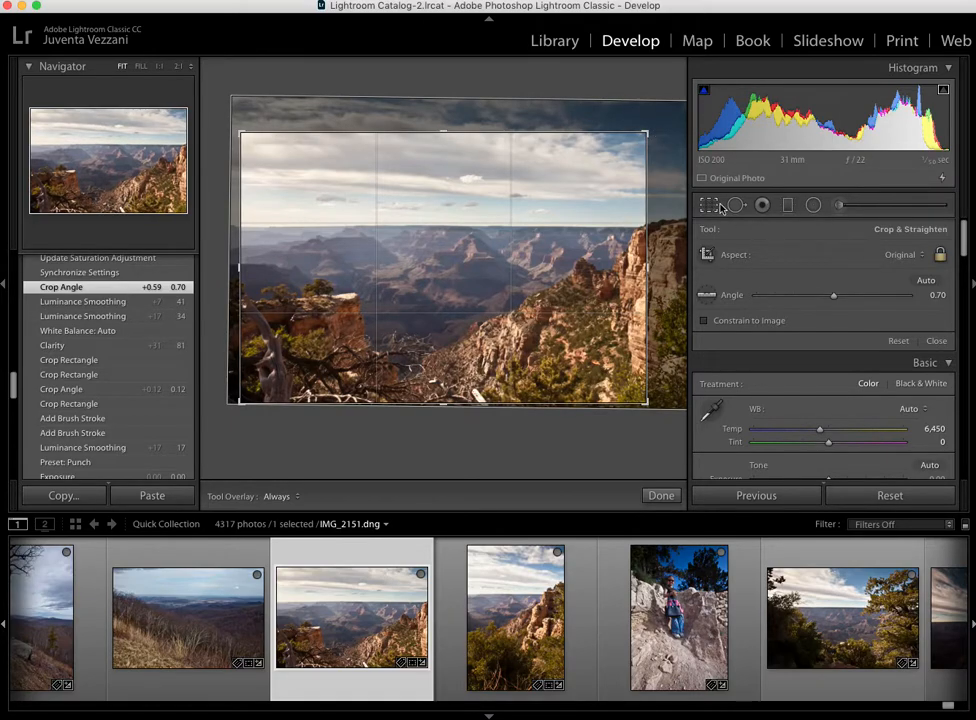
left_click(710, 206)
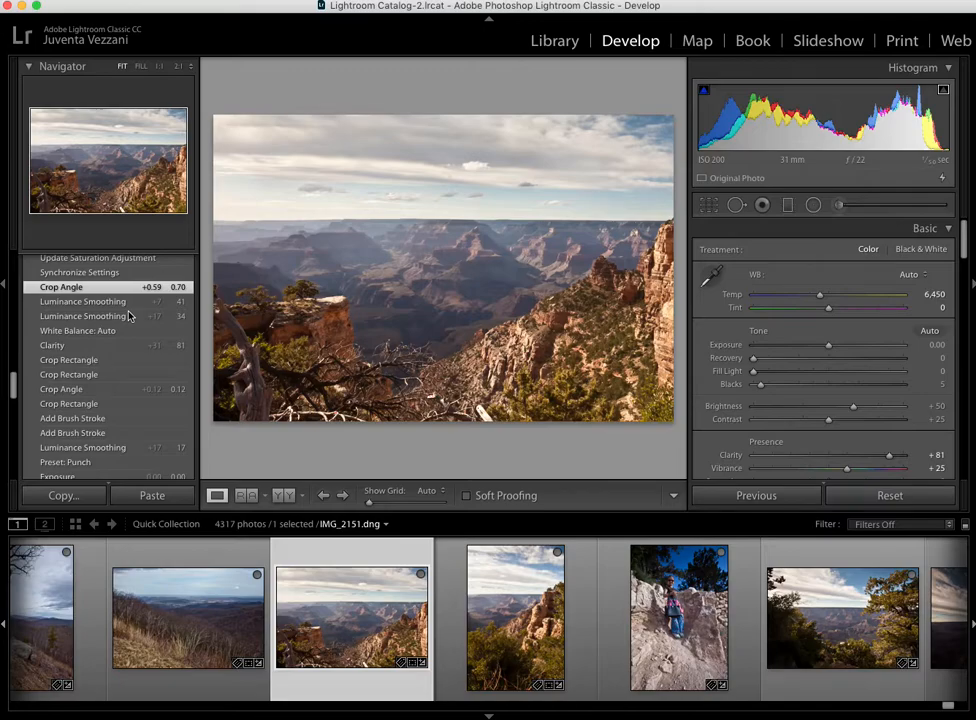
Restore the Blue Saturation Shift +6 history state and review the blue Hue, Saturation and Luminance settings.
scroll(110, 317, "up", 1)
scroll(100, 300, "up", 6)
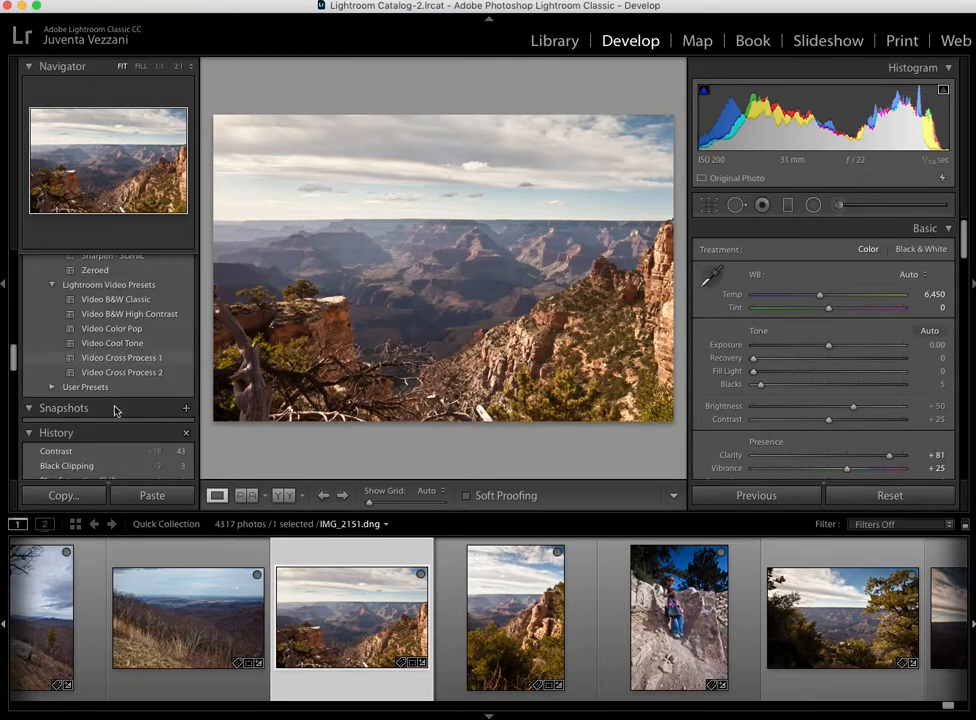
scroll(115, 412, "down", 3)
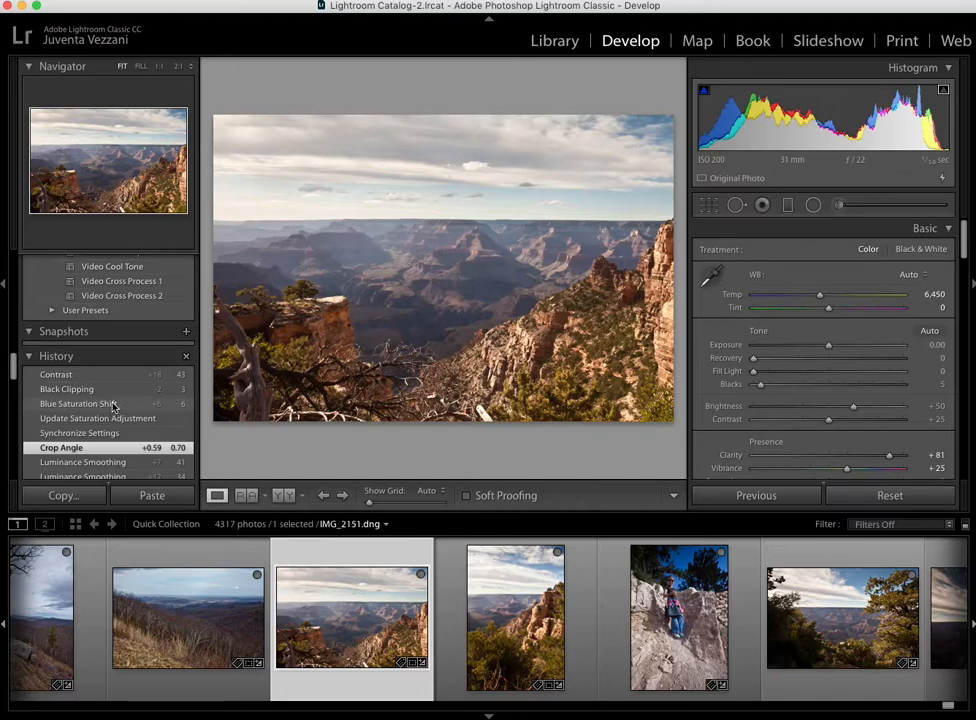
left_click(88, 405)
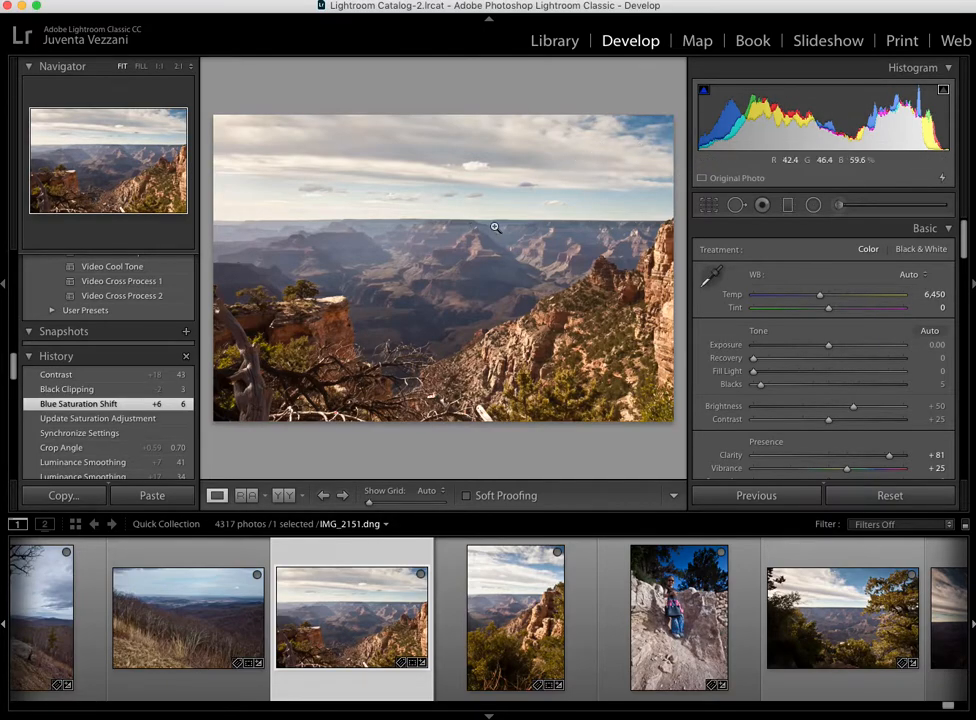
scroll(796, 376, "down", 2)
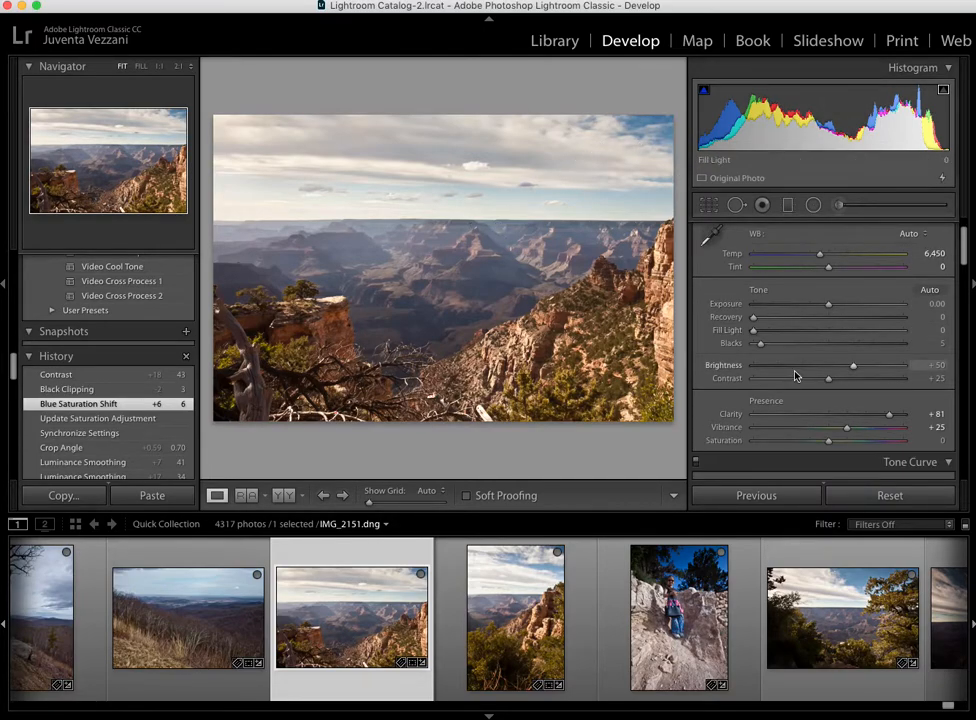
scroll(796, 376, "down", 10)
scroll(796, 376, "down", 10)
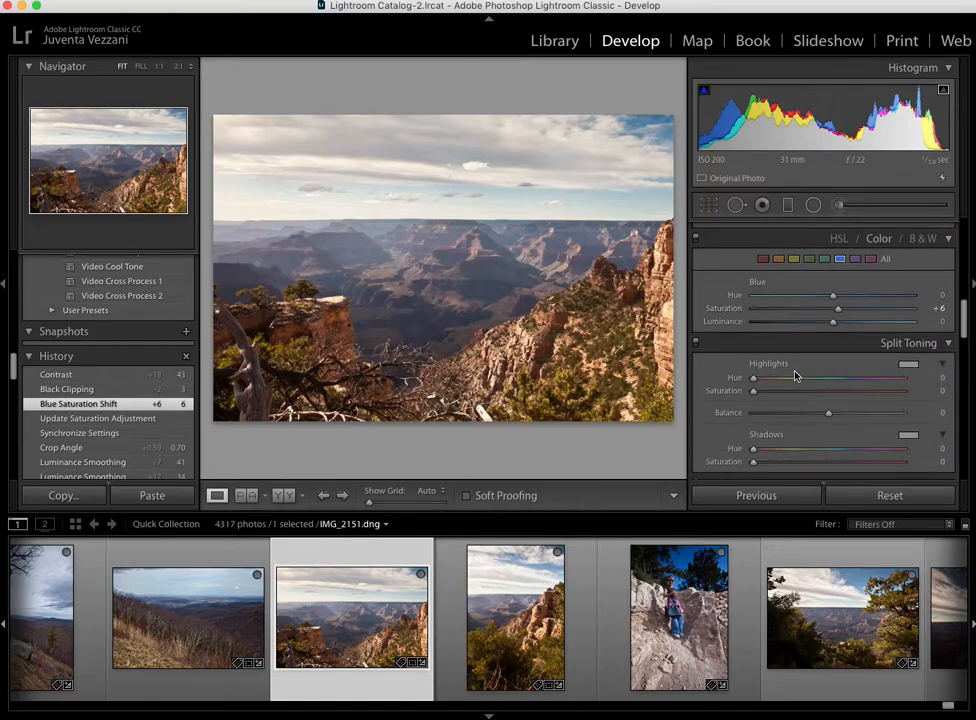
scroll(796, 376, "up", 6)
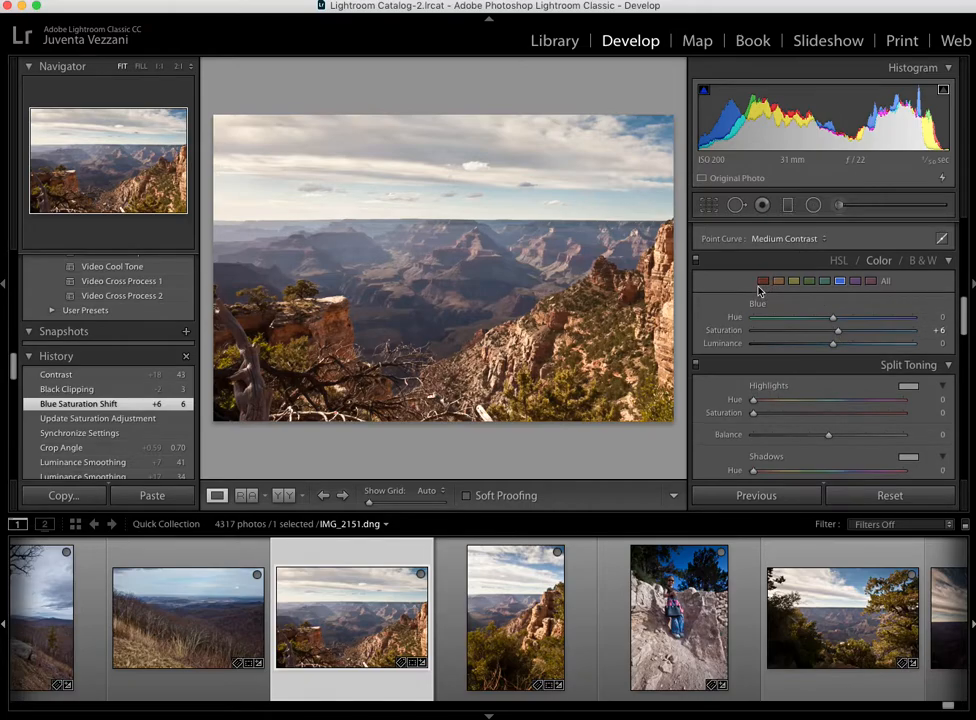
Turn on the histogram's shadow clipping display and restore the Black Clipping -2 history state.
scroll(757, 284, "up", 5)
scroll(757, 280, "up", 2)
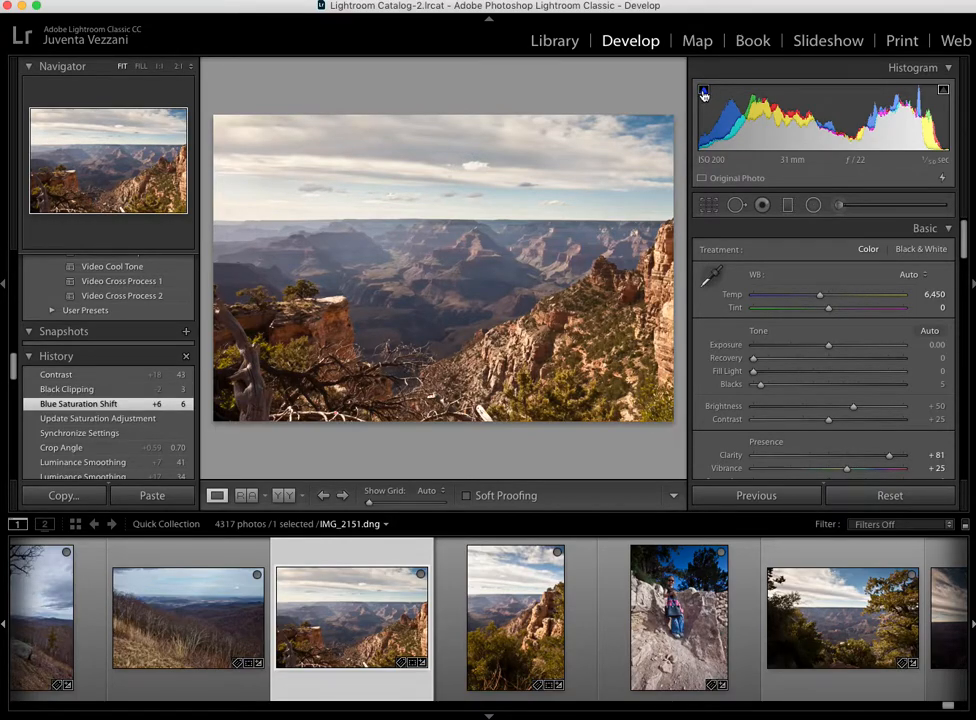
left_click(706, 91)
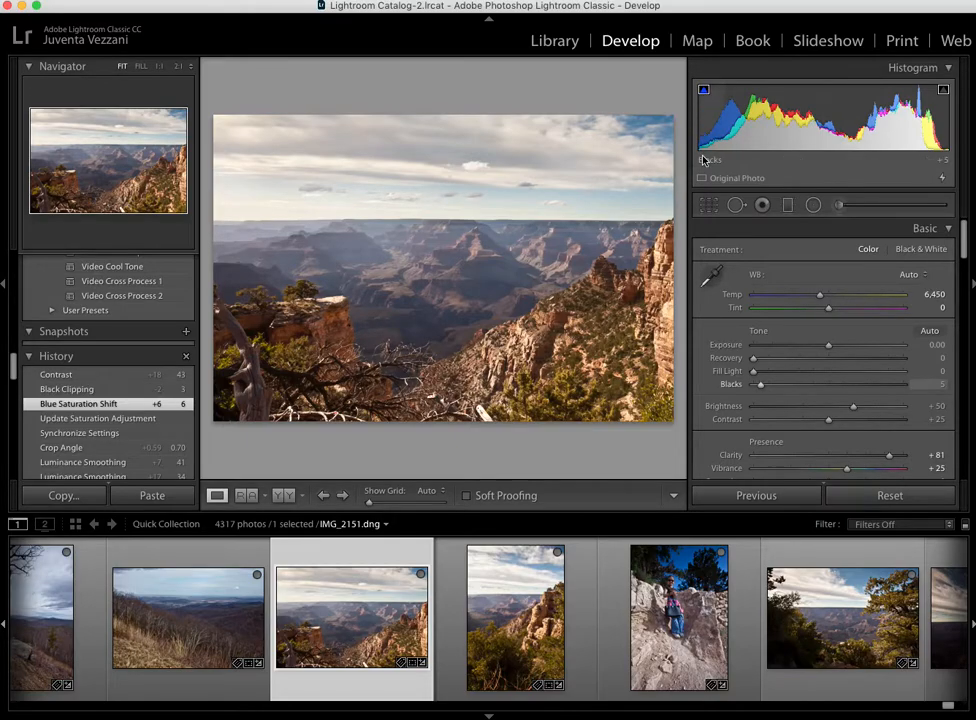
left_click(68, 392)
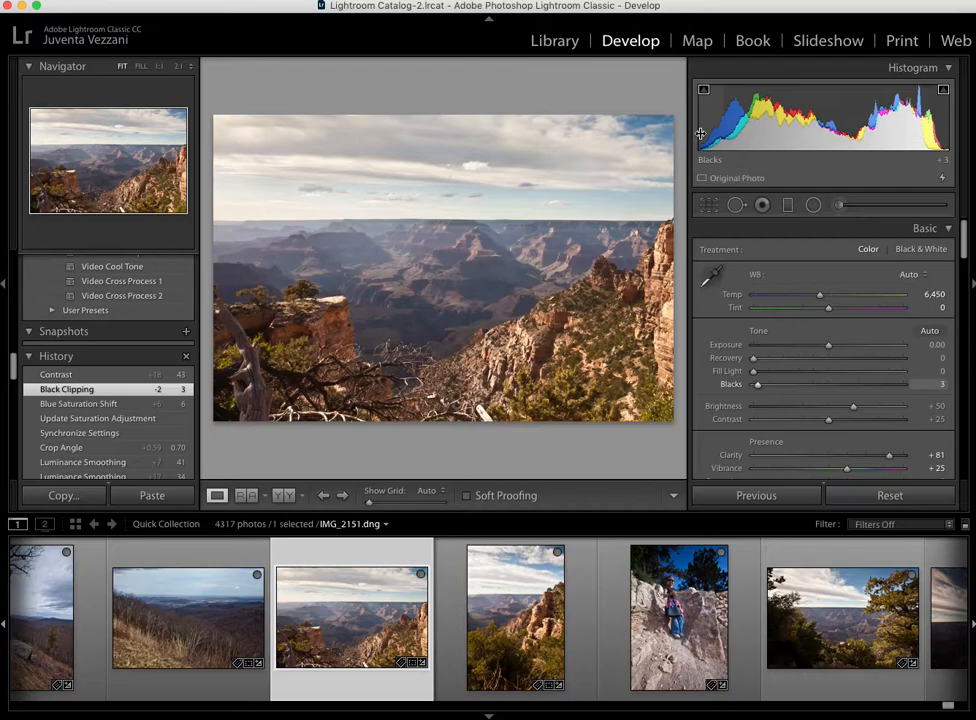
Restore the Contrast +18 history state and review the Contrast value in the Basic tone settings.
scroll(705, 246, "down", 1)
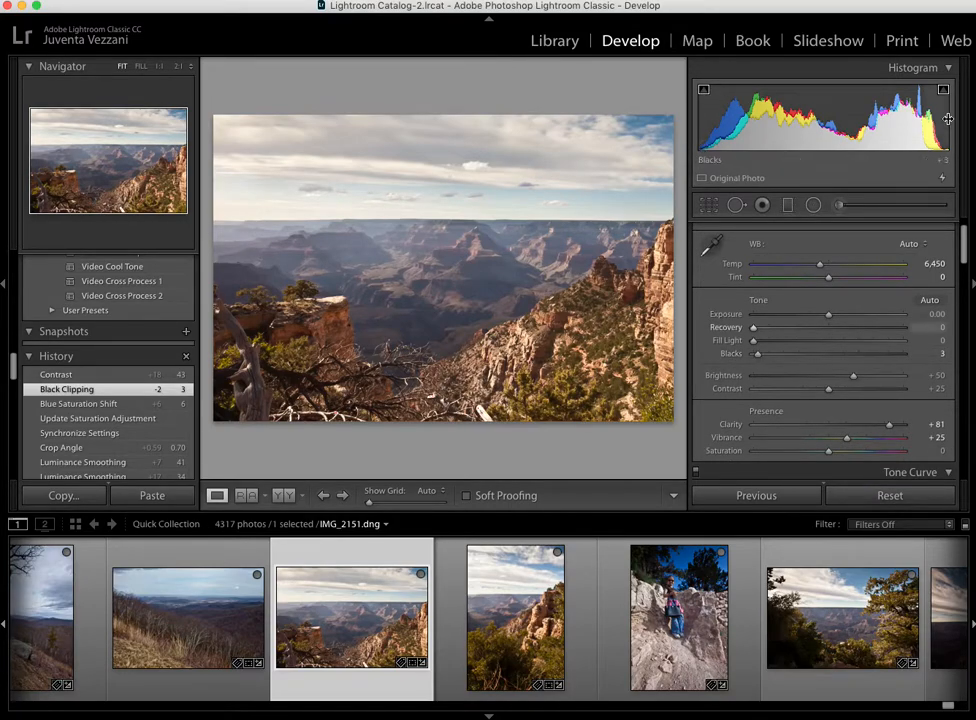
left_click(72, 375)
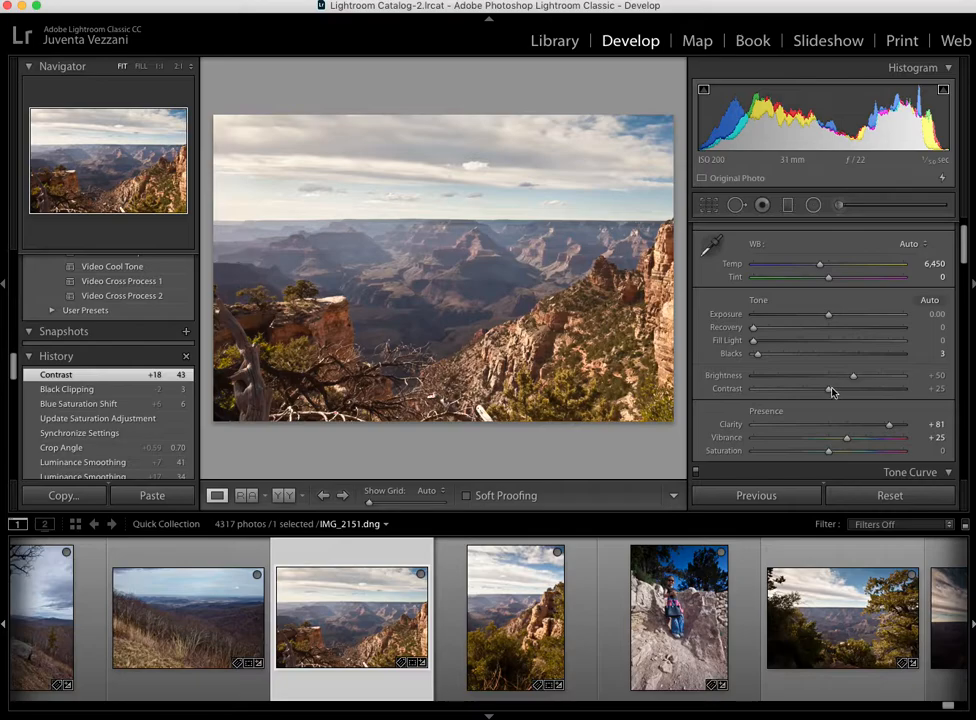
mouse_move(838, 397)
left_mouse_down()
mouse_move(845, 391)
mouse_move(827, 393)
mouse_move(852, 393)
left_mouse_up()
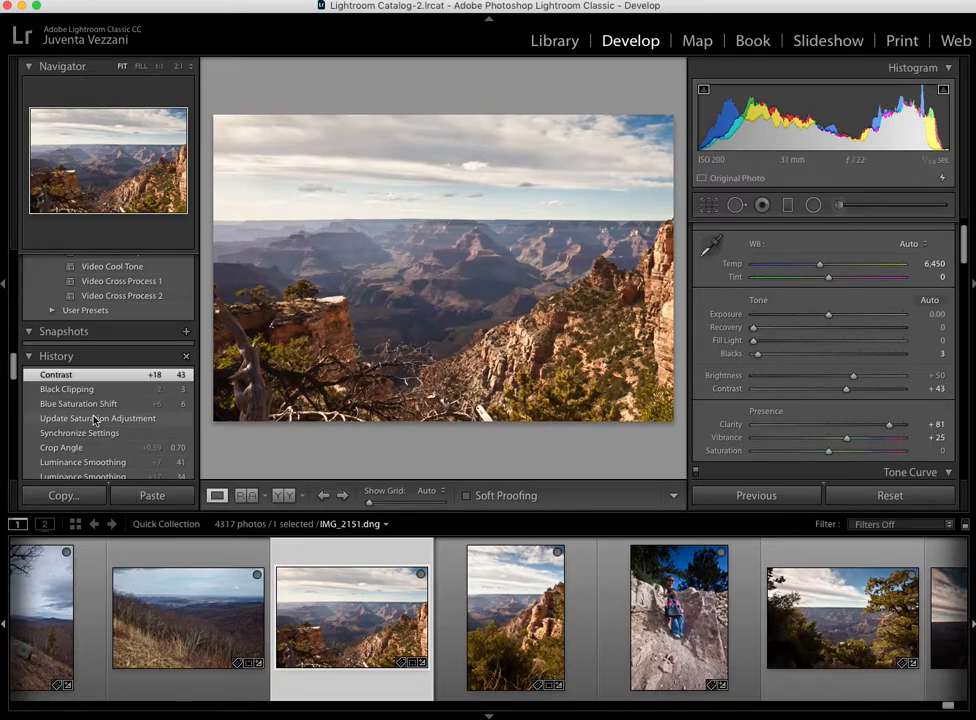
Restore the original Import state at the start of the photo's history to compare it with the edited version.
scroll(90, 434, "down", 10)
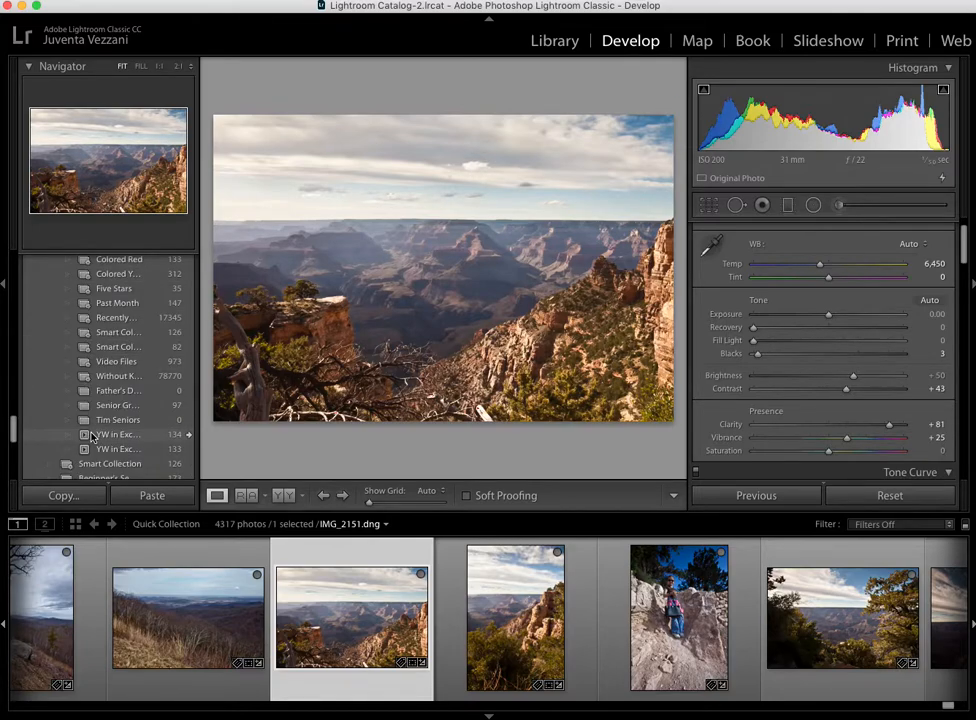
scroll(90, 434, "down", 2)
scroll(90, 434, "up", 3)
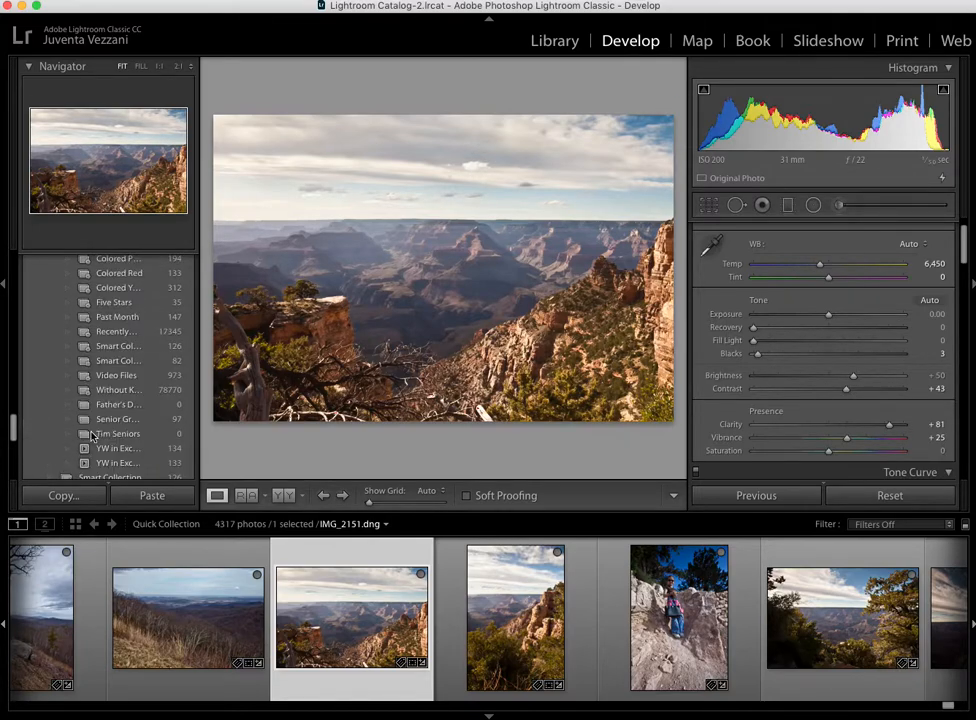
scroll(90, 434, "up", 8)
scroll(90, 434, "down", 5)
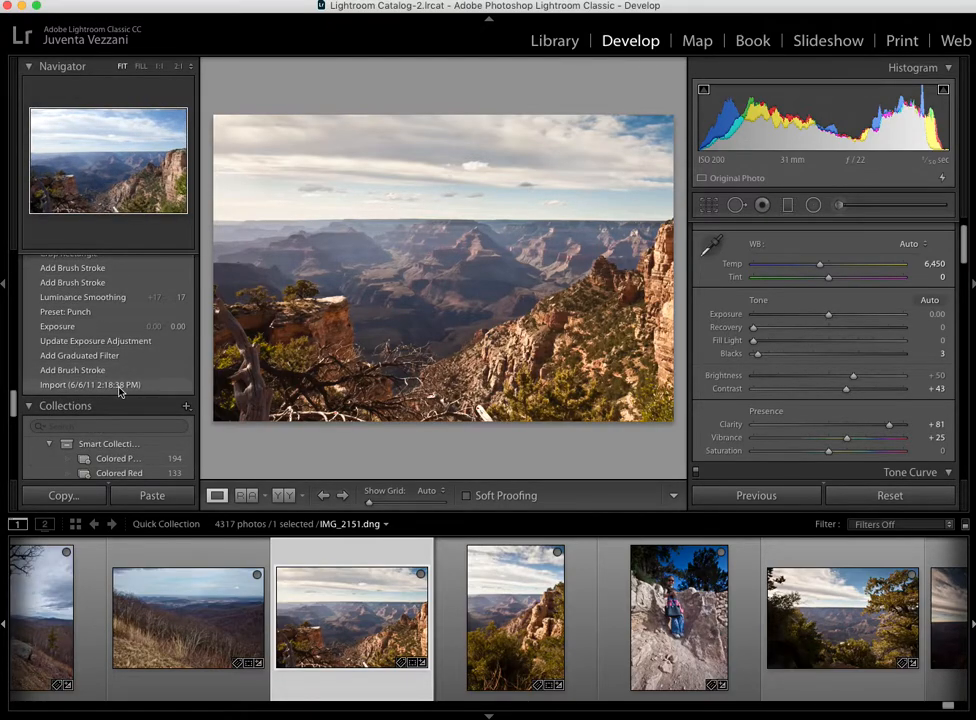
left_click(119, 386)
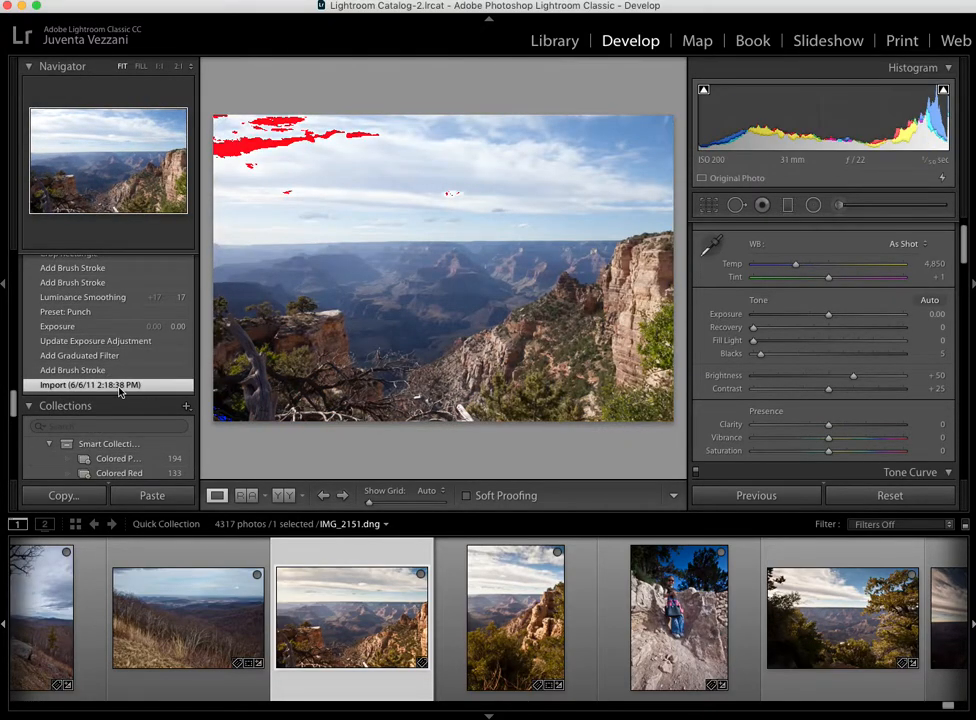
Return the photo to its most recent history state, Contrast +18.
scroll(95, 335, "up", 5)
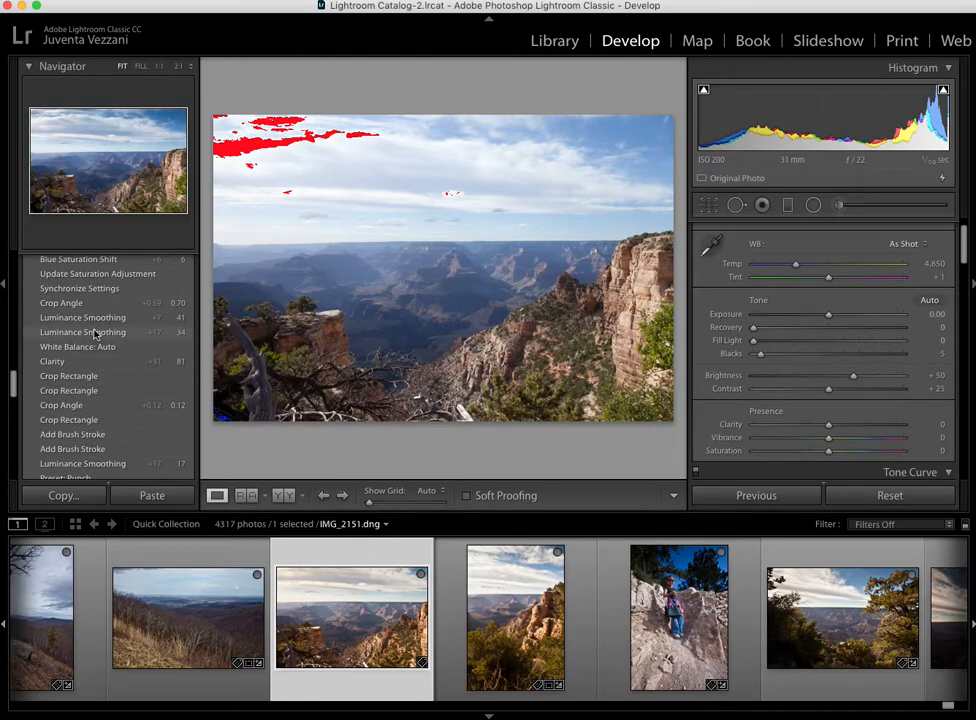
scroll(95, 335, "up", 2)
left_click(85, 275)
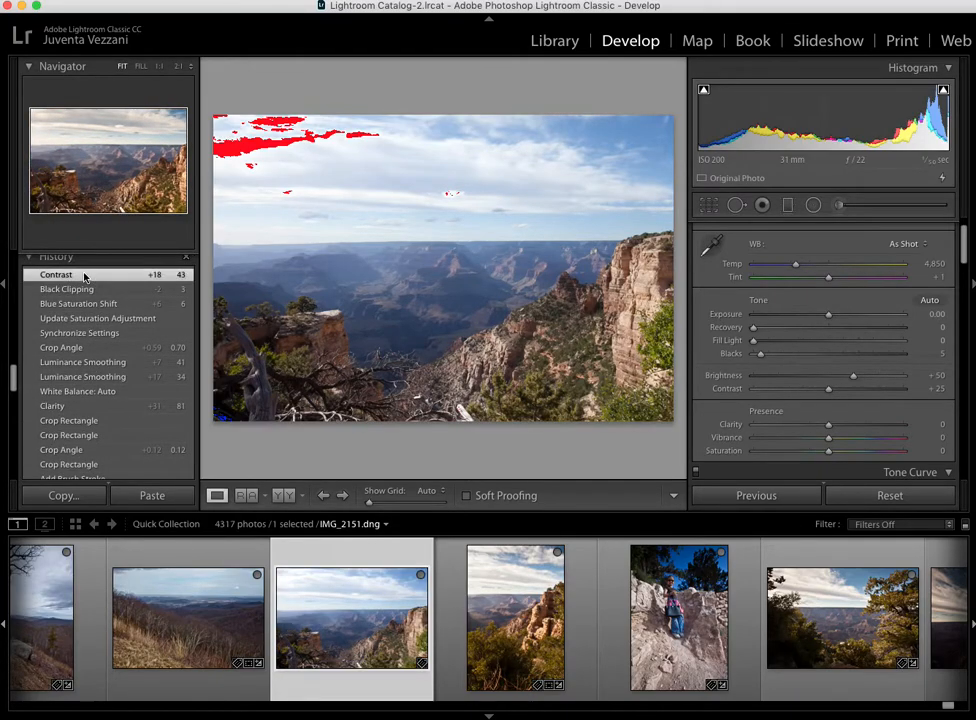